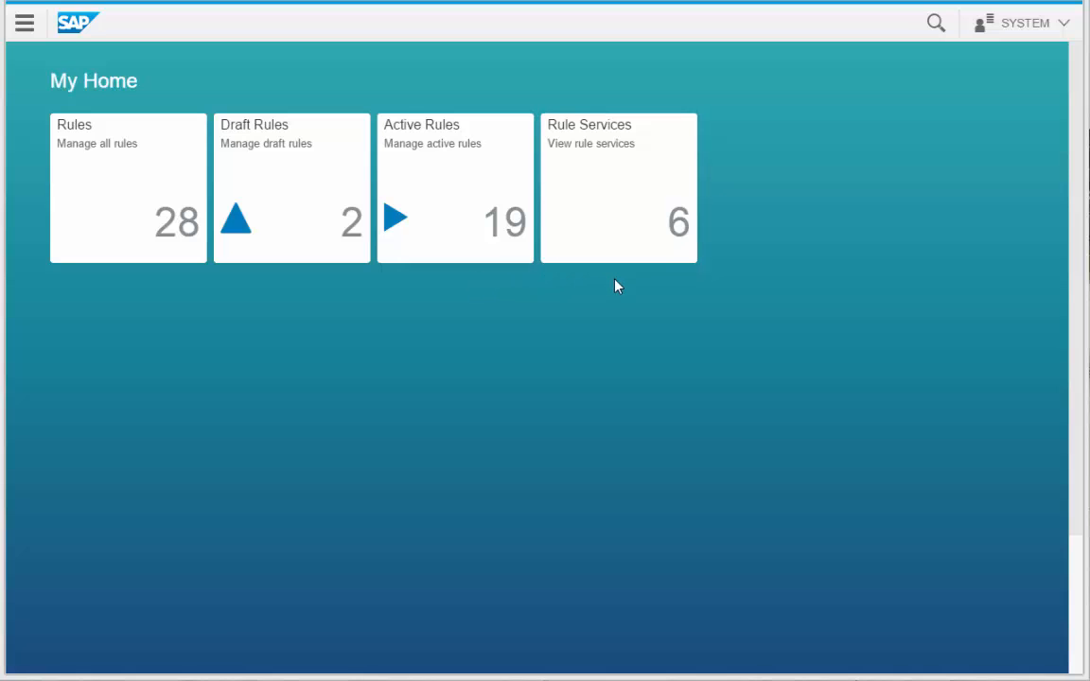
- Create a new rule from the BankingGeneralRules template and name it "Customer Income"
left_click(164, 230)
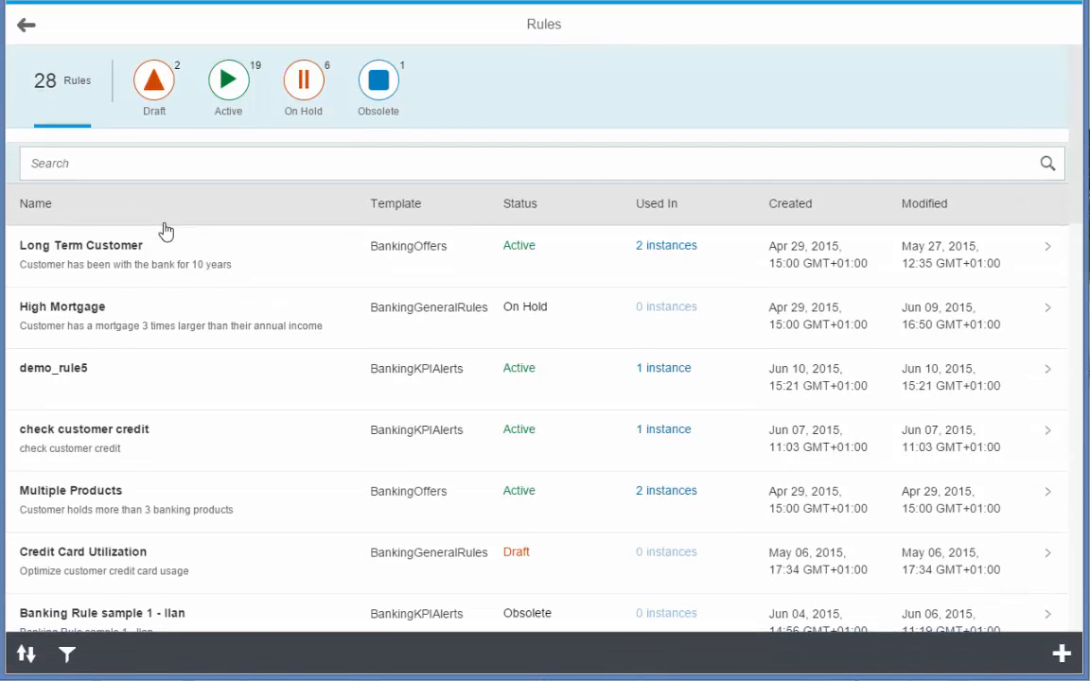
left_click(1058, 662)
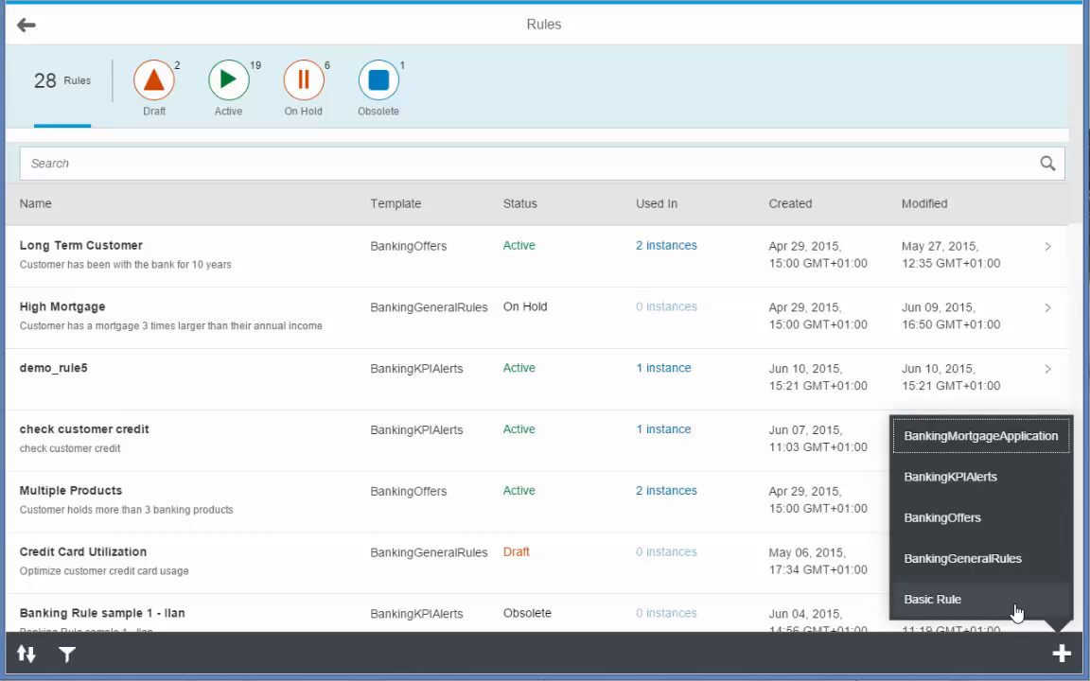
left_click(992, 566)
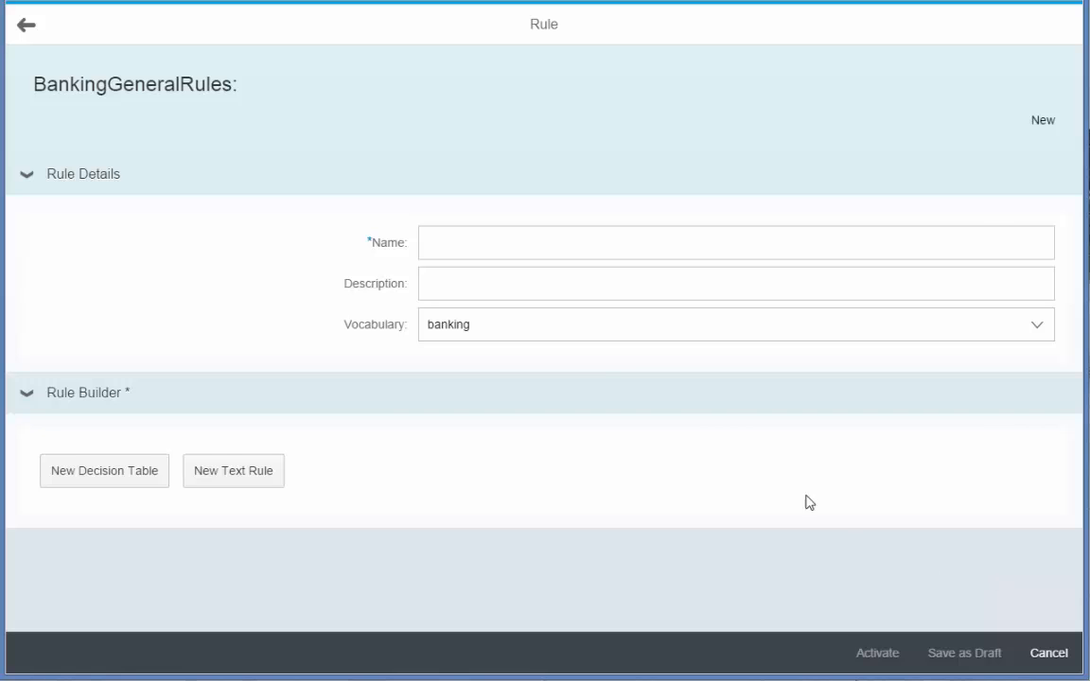
left_click(437, 248)
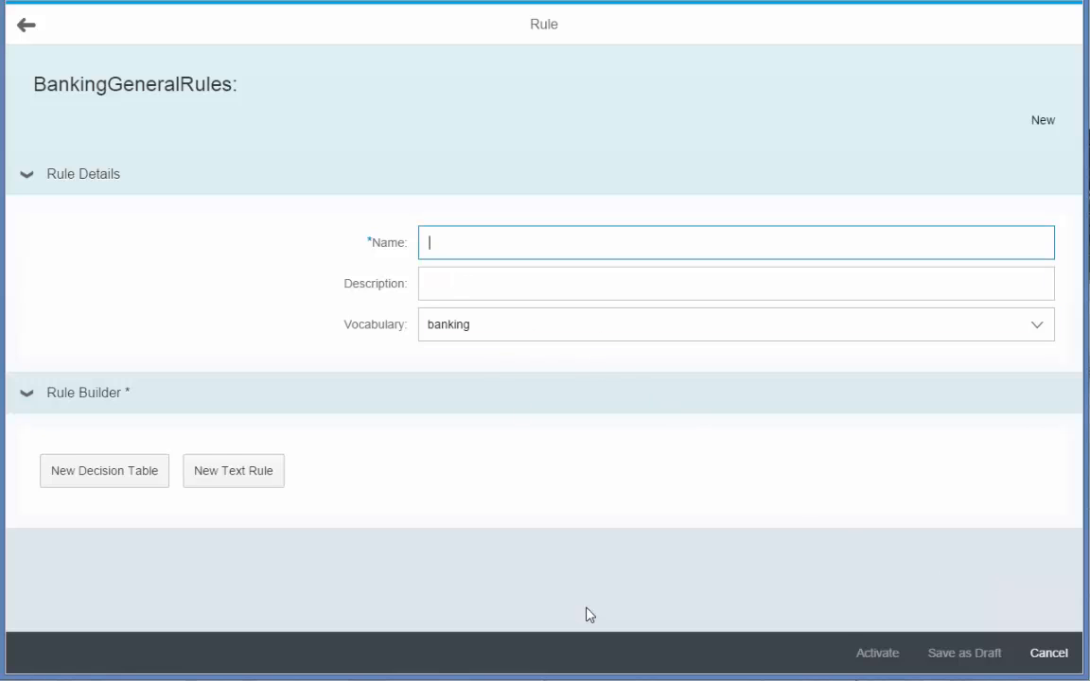
type("Customer Income")
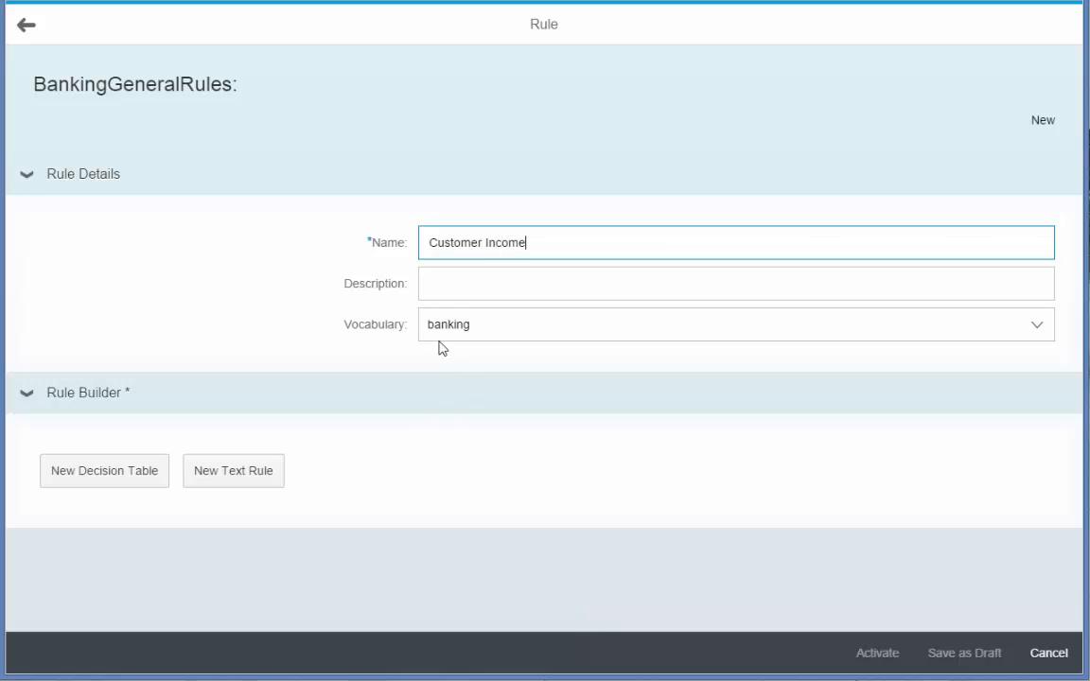
- Enter the rule description "Compare customers annual income with the average income within a region and city"
left_click(442, 287)
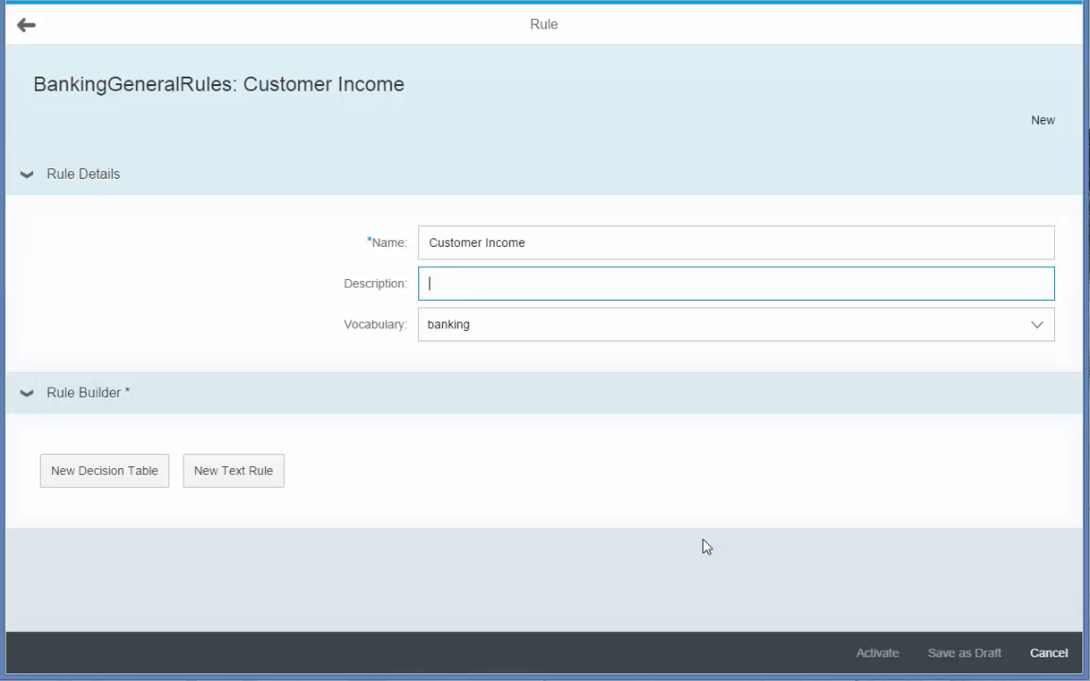
type("Compare customers ")
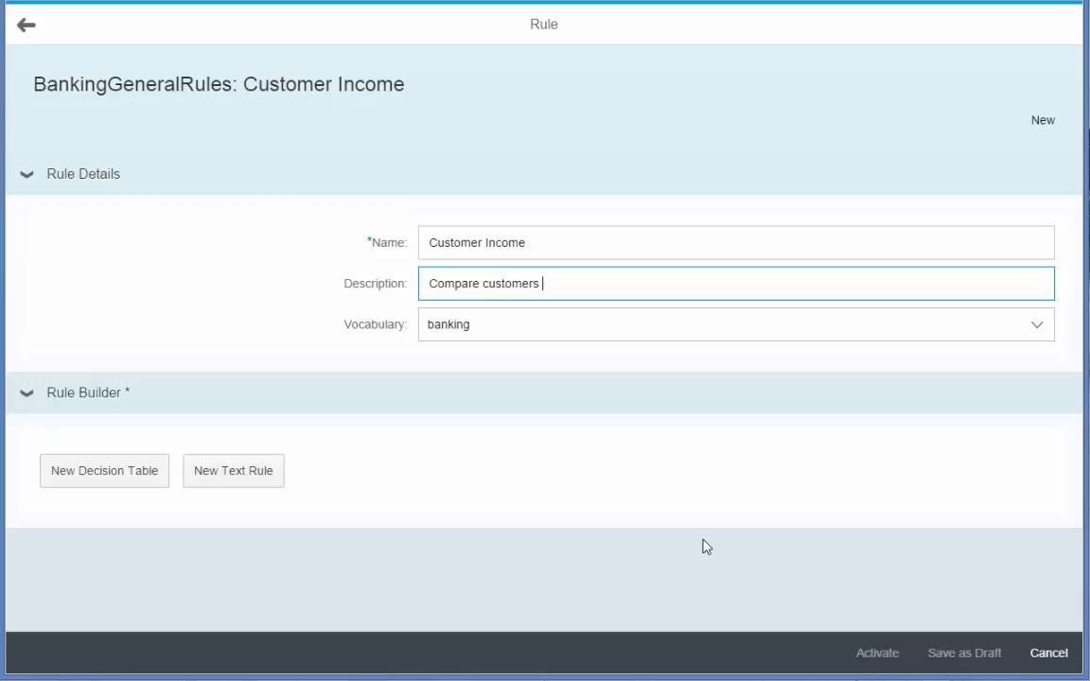
type("annual income with th")
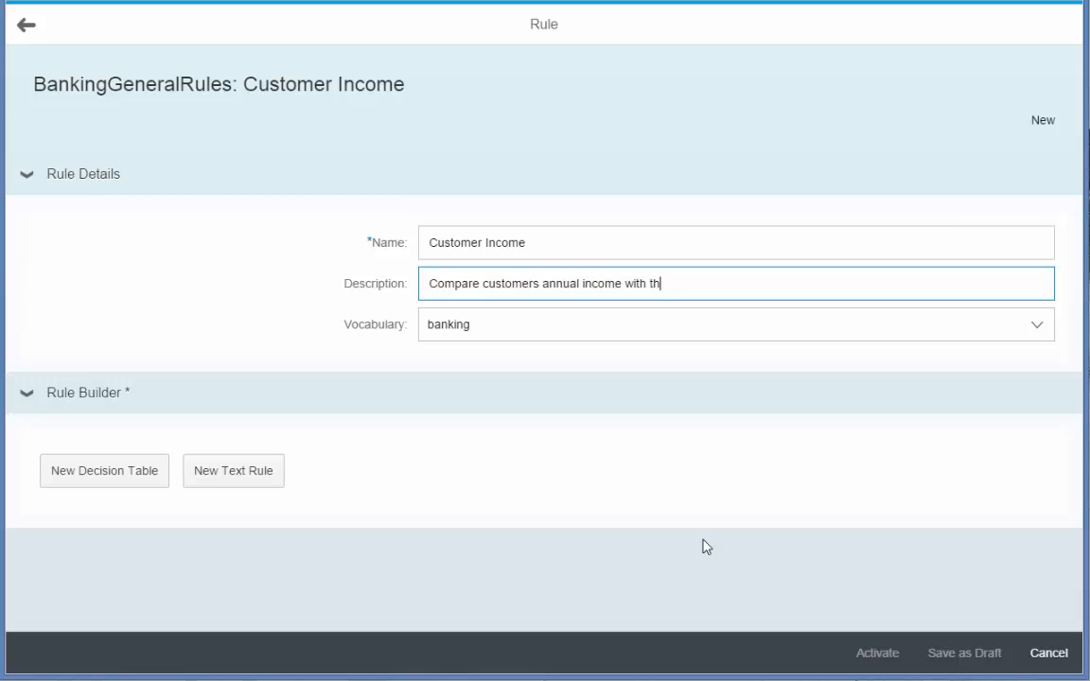
type("e average income ")
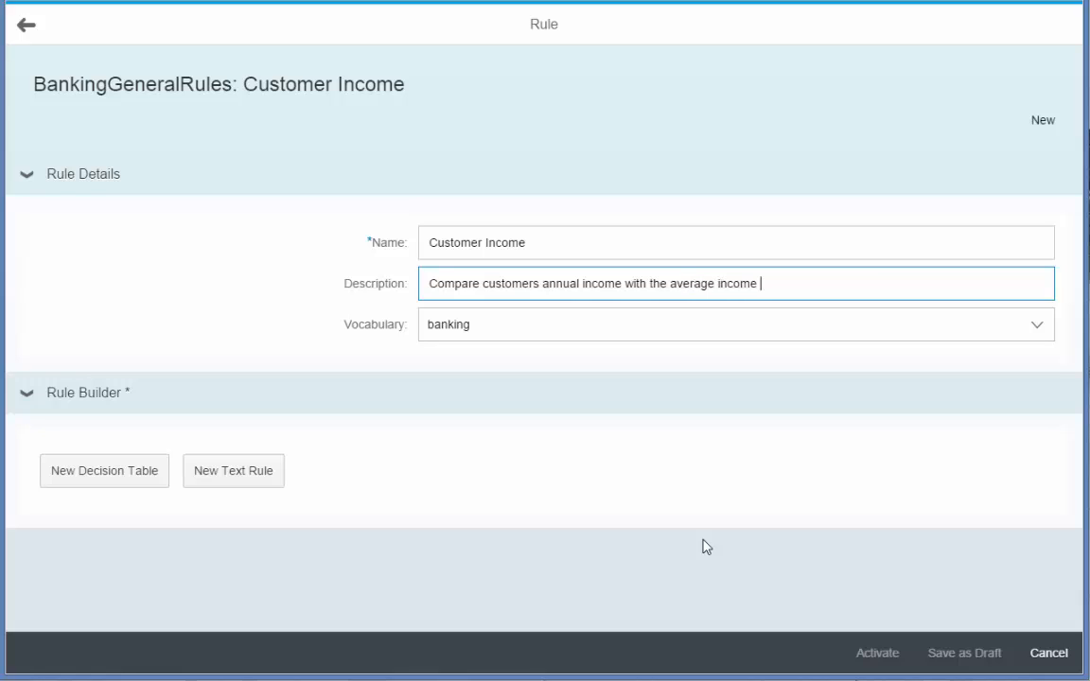
type("within a region and city")
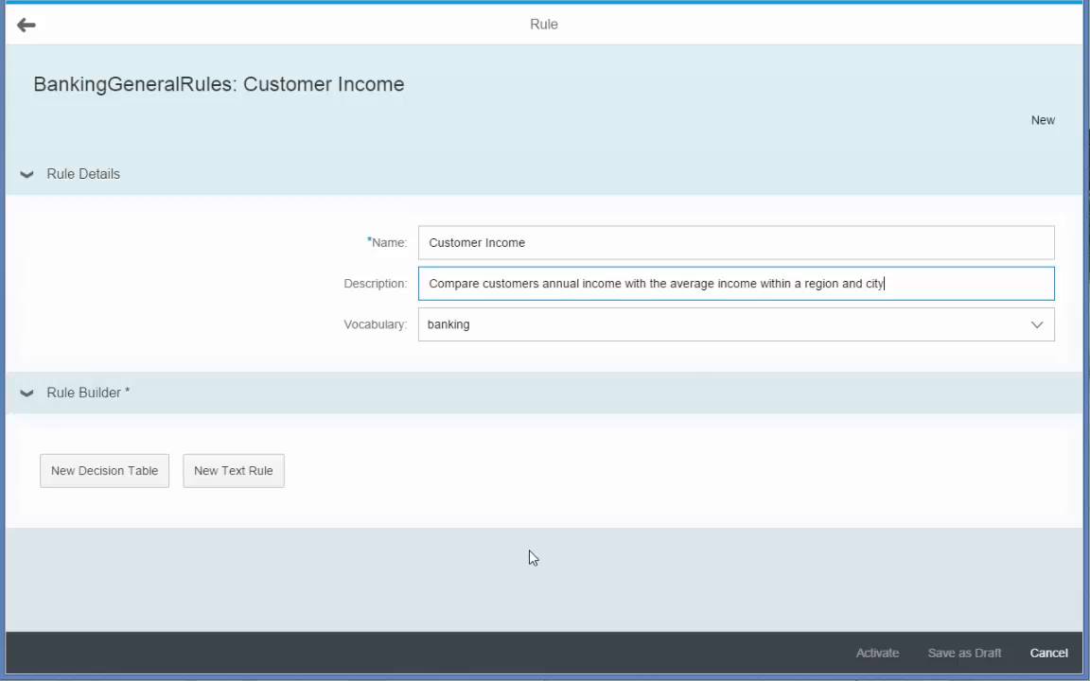
- Start a new text rule with the condition region of the customer = 'South East', picking the region from the value list
left_click(245, 477)
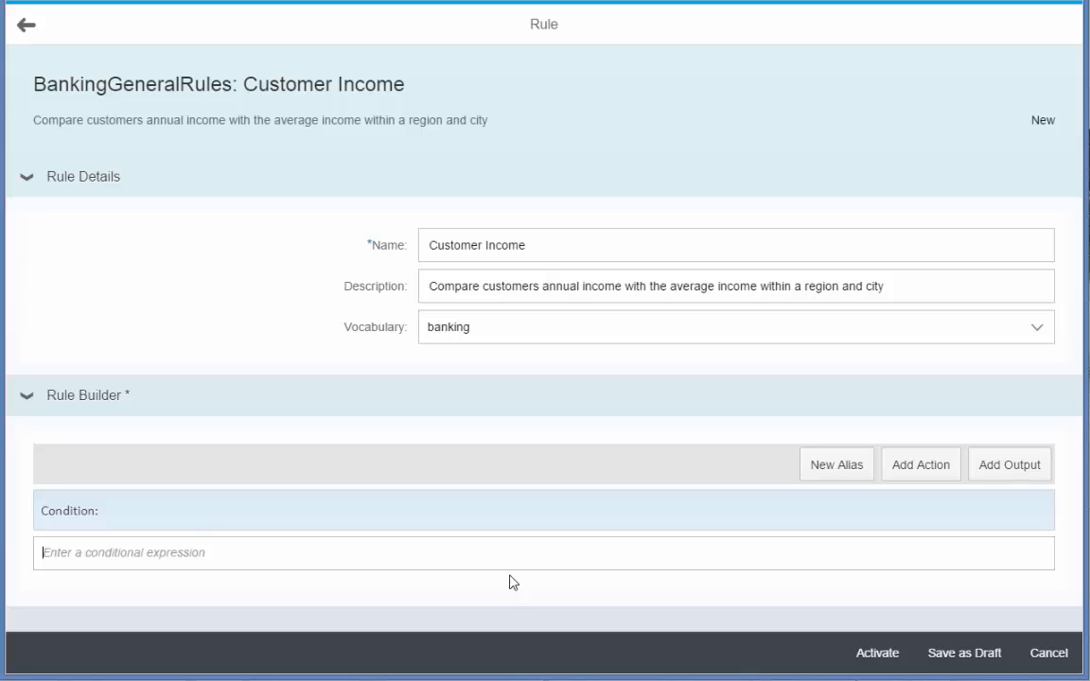
type("reg")
key("Return")
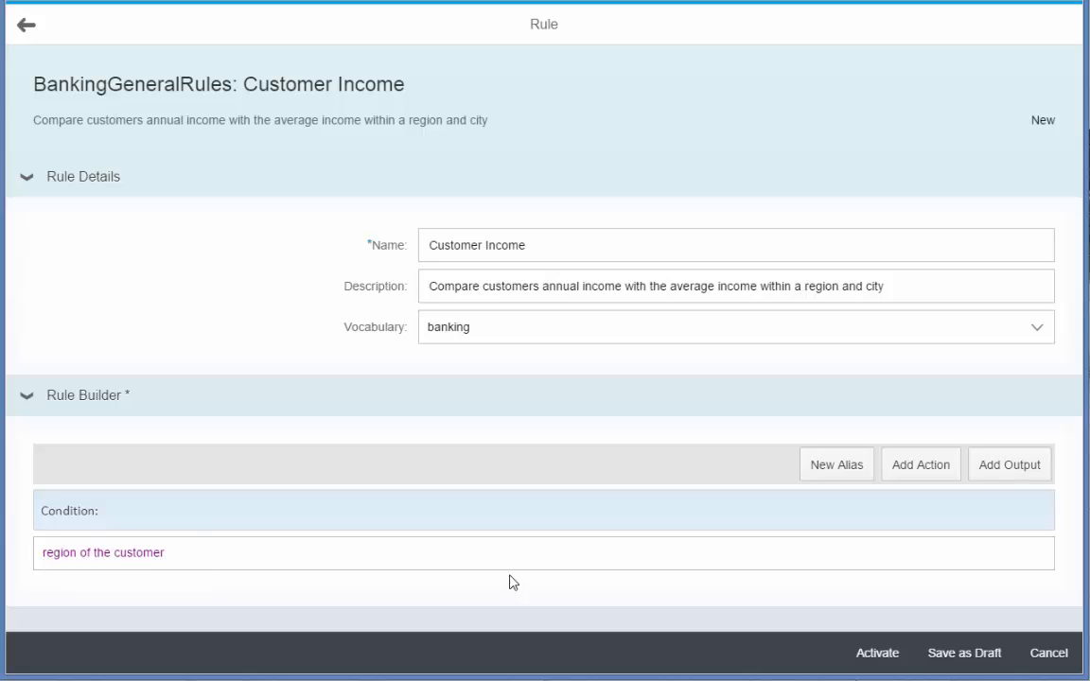
type("=")
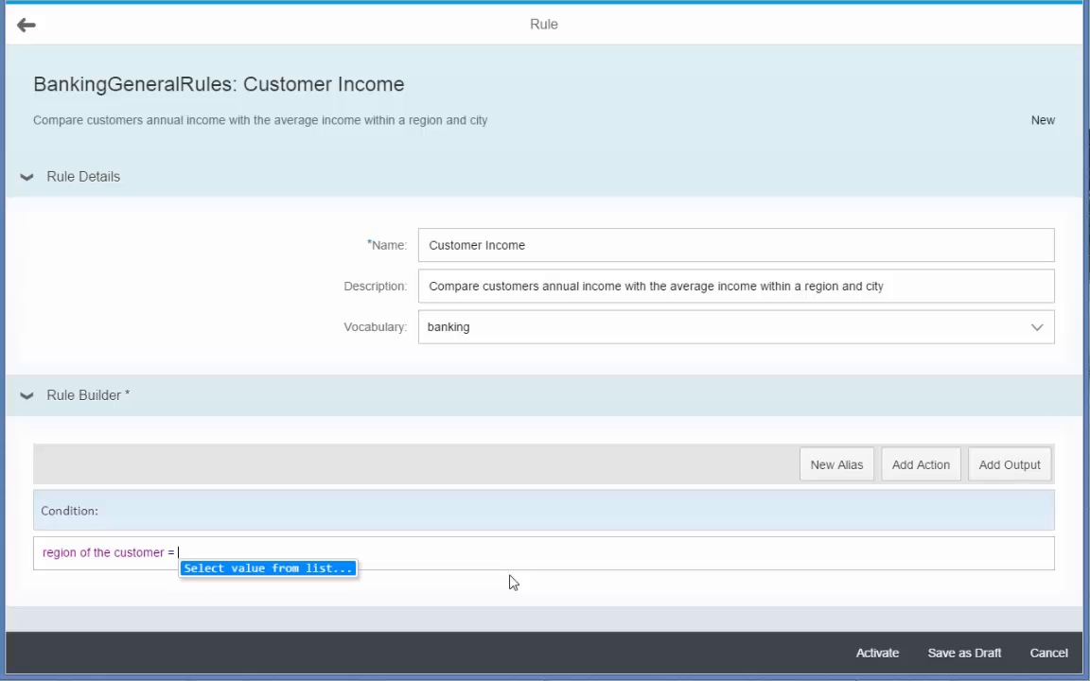
key("Return")
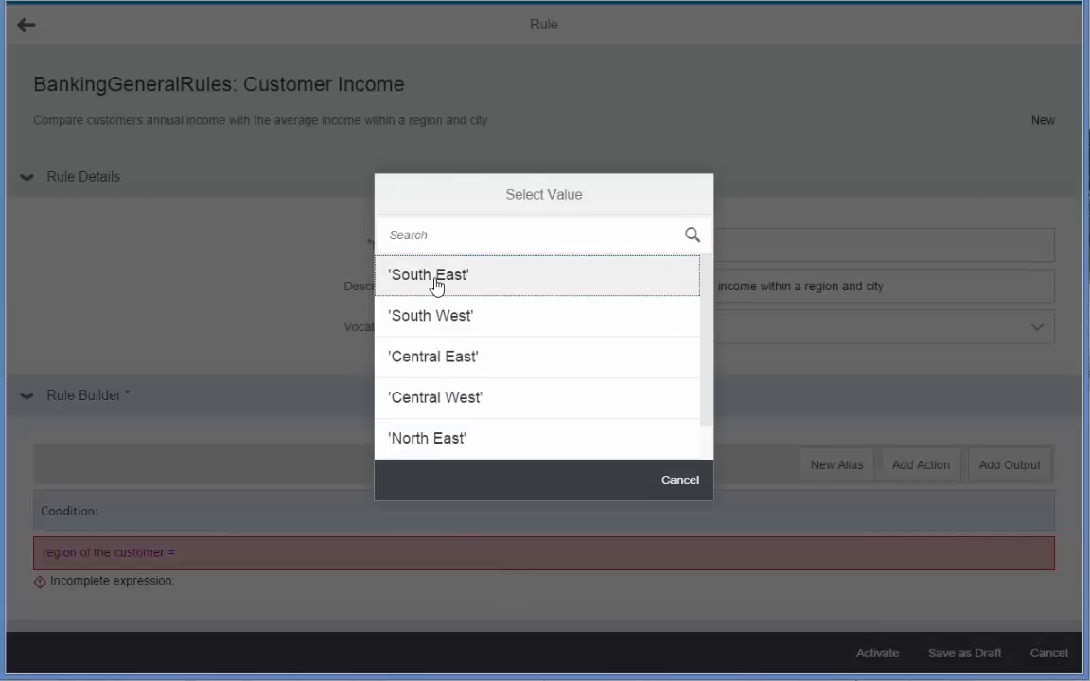
left_click(436, 285)
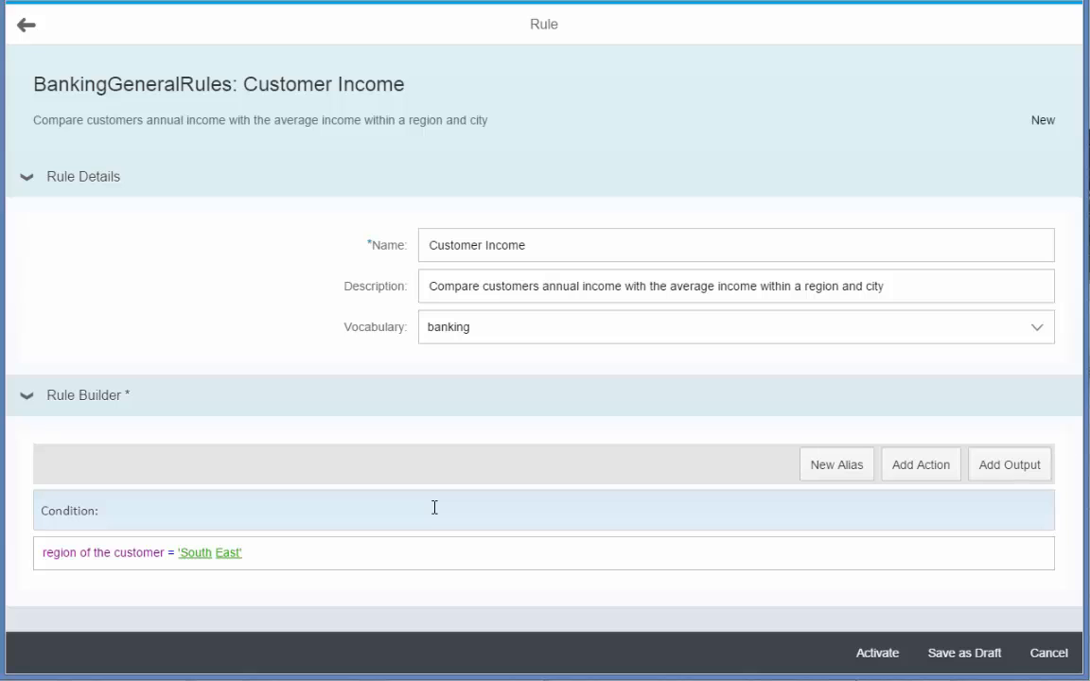
- Extend the condition with "and annual_income of the customer is greater than"
type("and ")
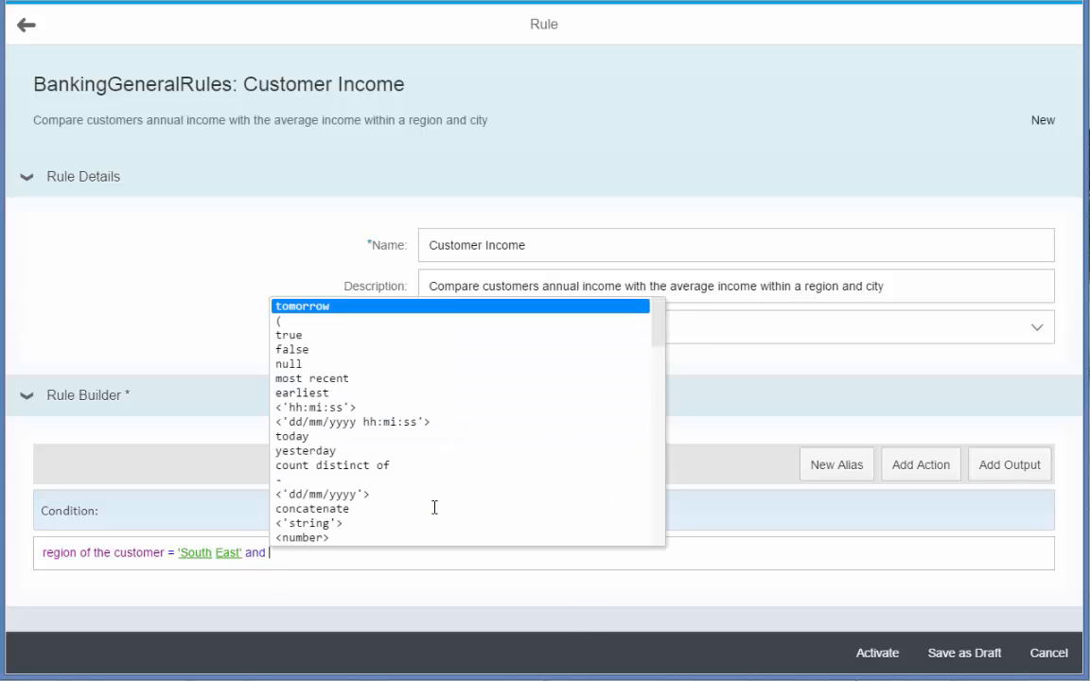
type("a")
key("Down")
key("Return")
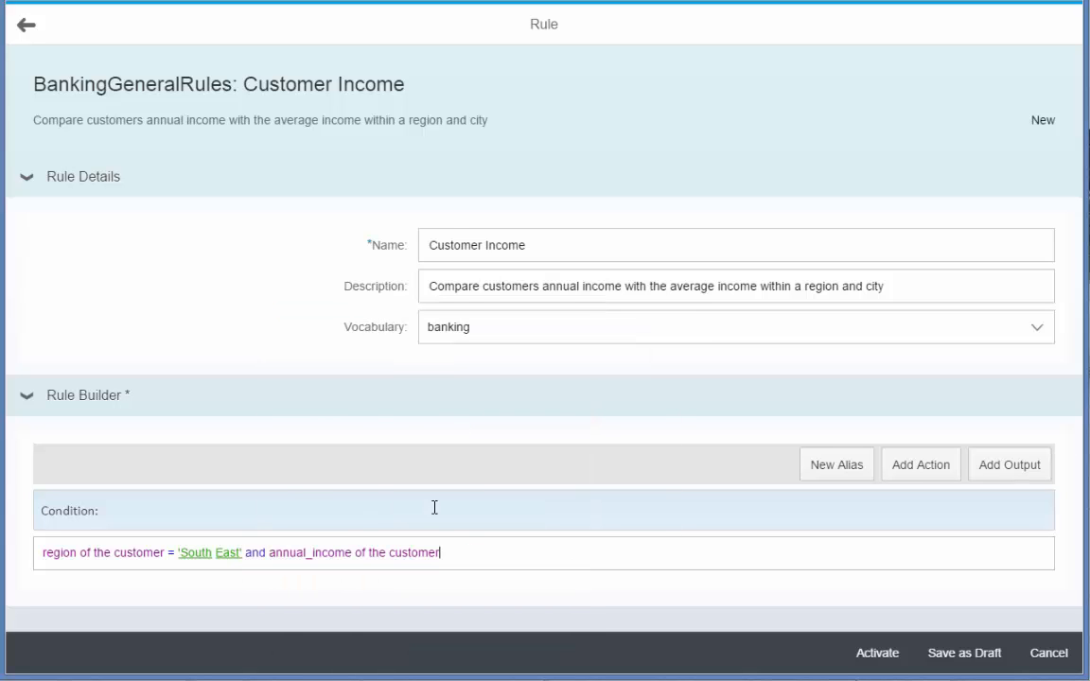
type("is")
key("Down")
key("Down")
key("Down")
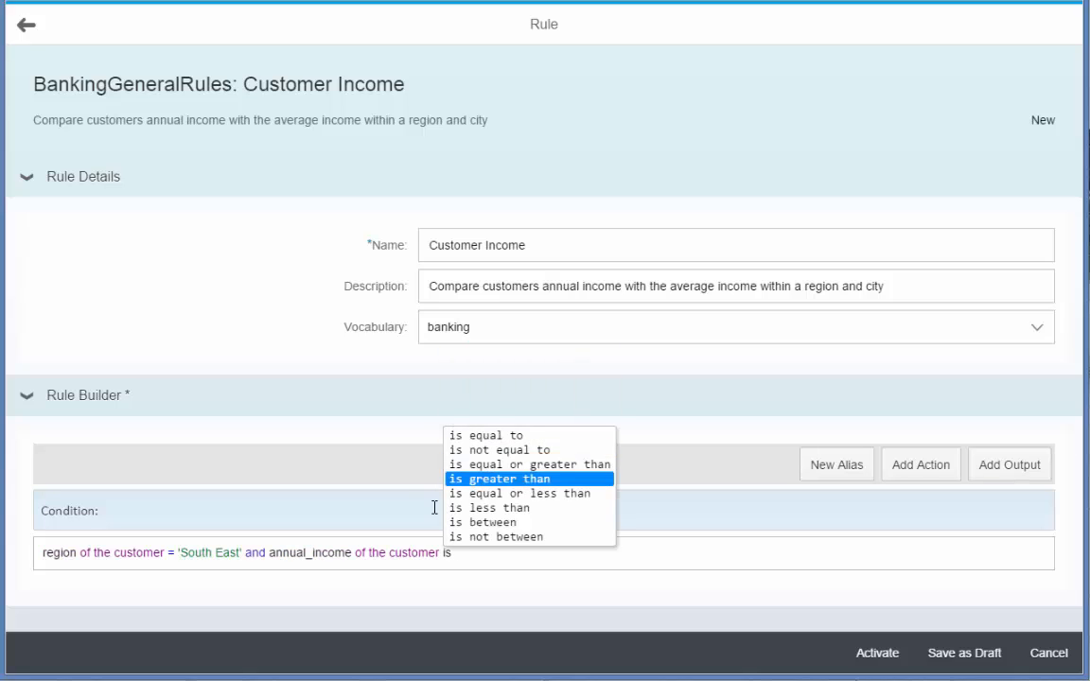
key("Return")
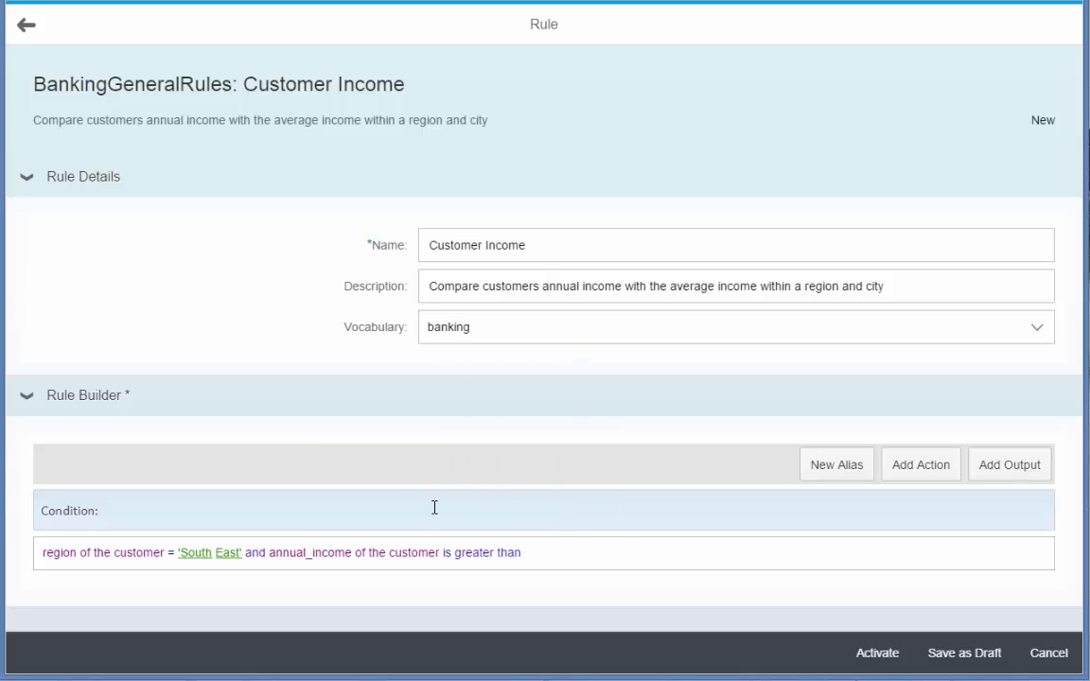
- Complete the income comparison in the condition with "average of all annual_income of the customer"
type("av")
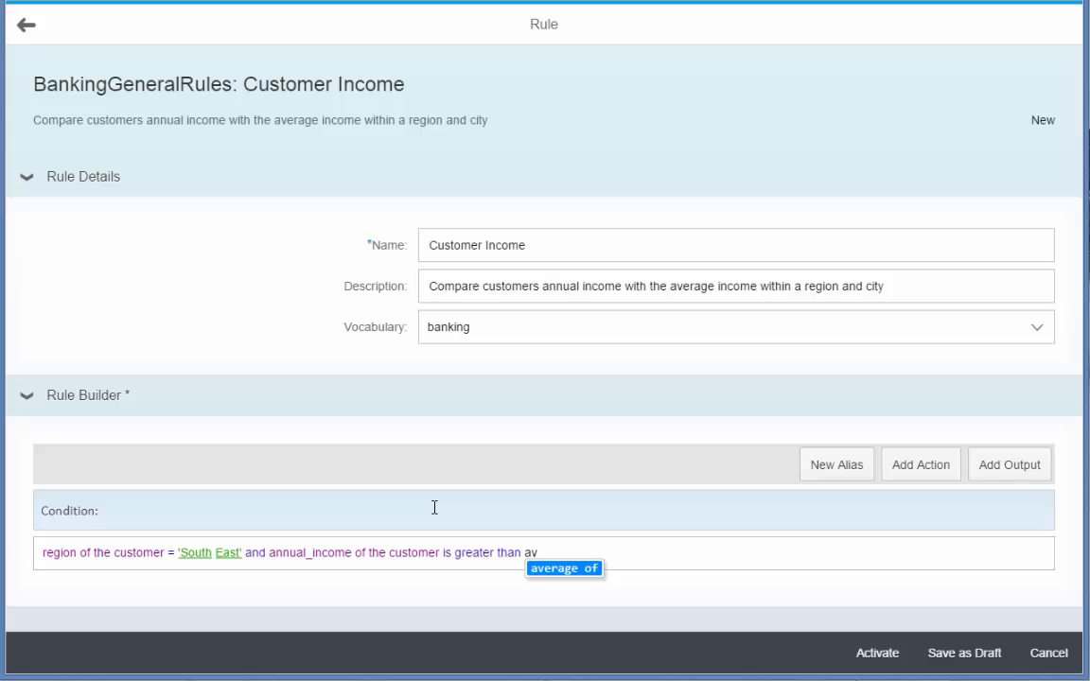
key("Return")
type("age of")
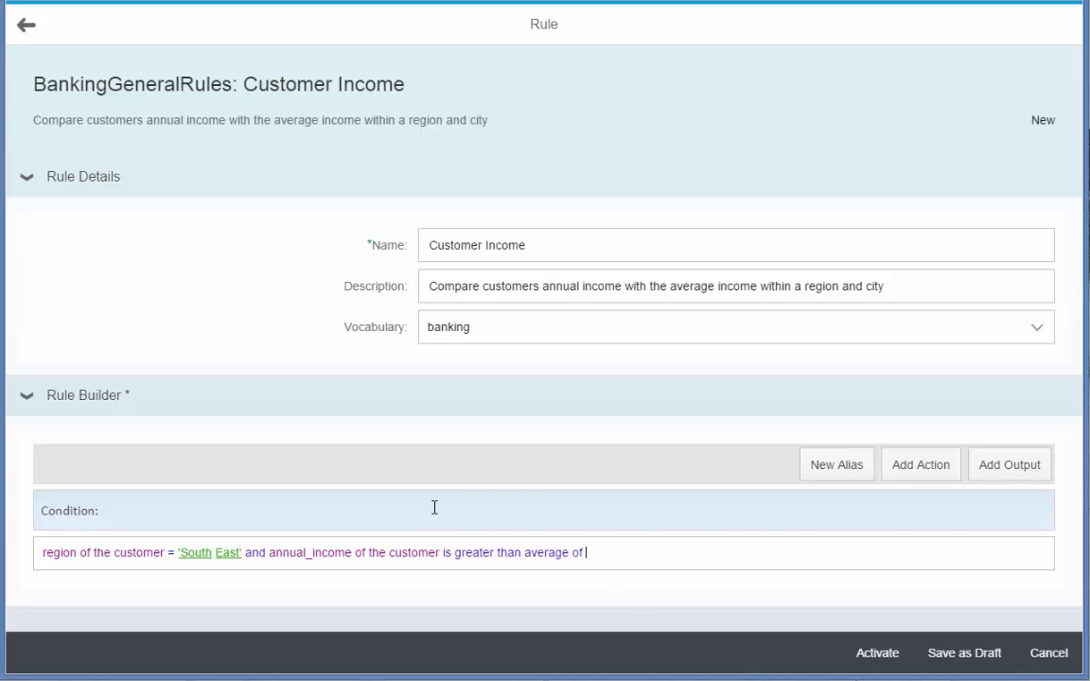
type("ll ann")
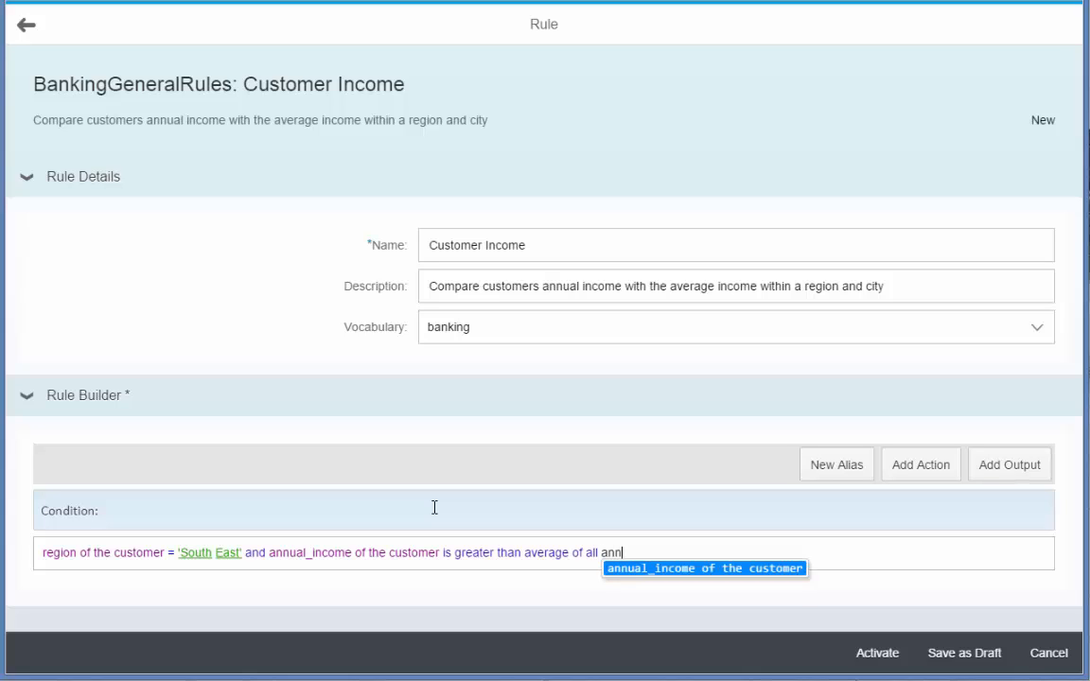
key("Return")
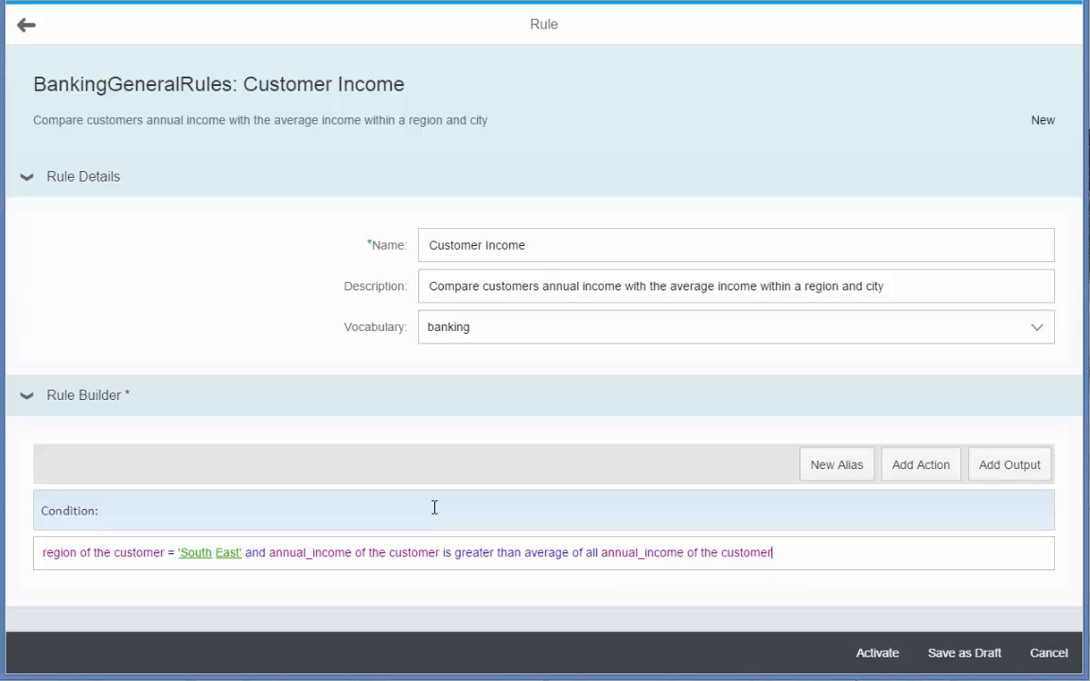
- Restrict the average in the condition with "where city of the customer = current city of the customer"
type("whe")
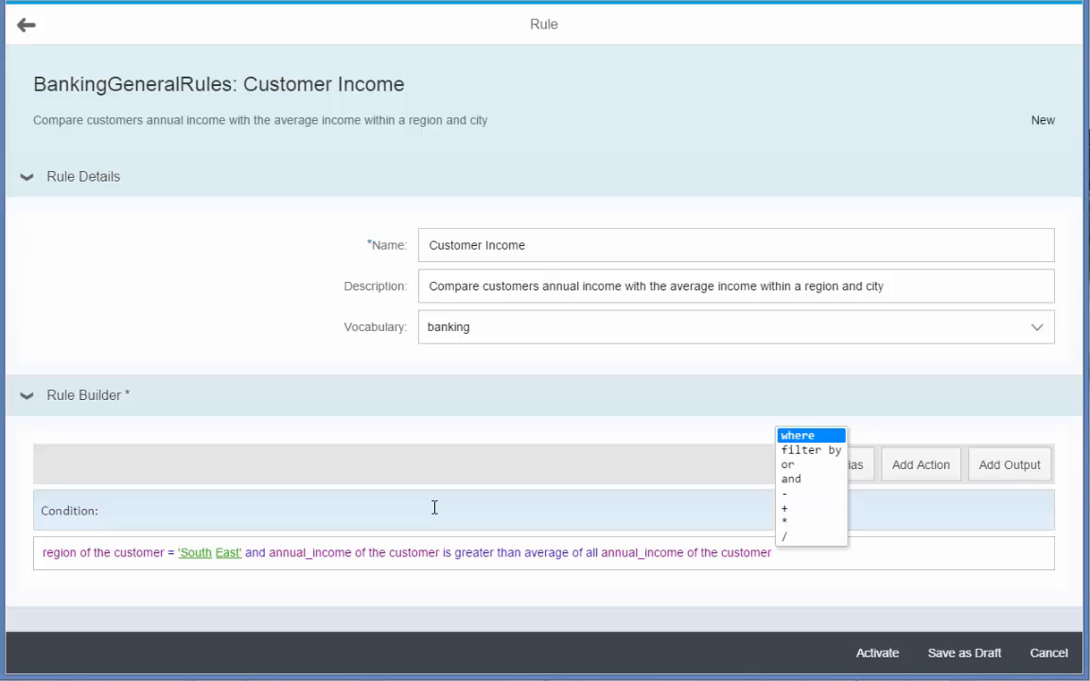
type("re ci")
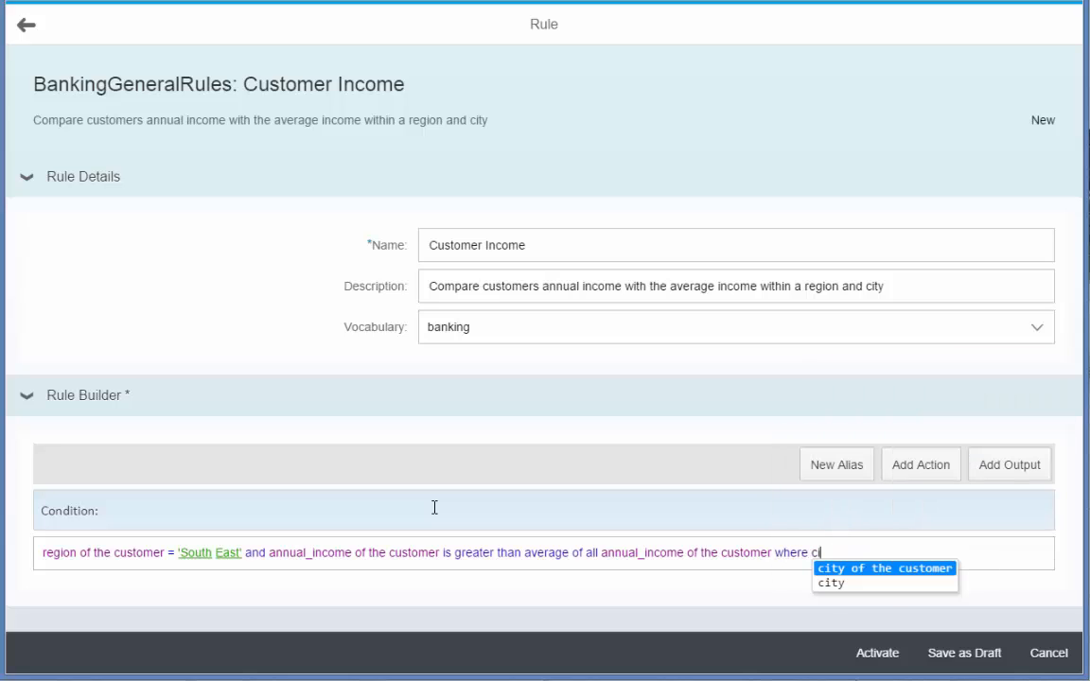
key("Return")
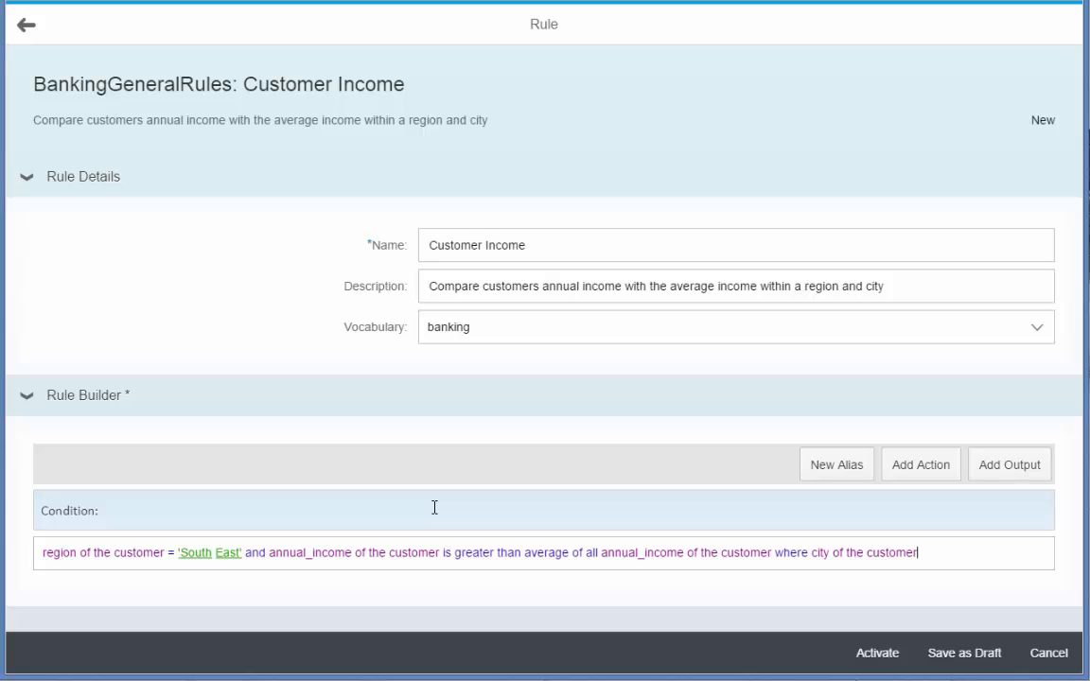
type("= current cit")
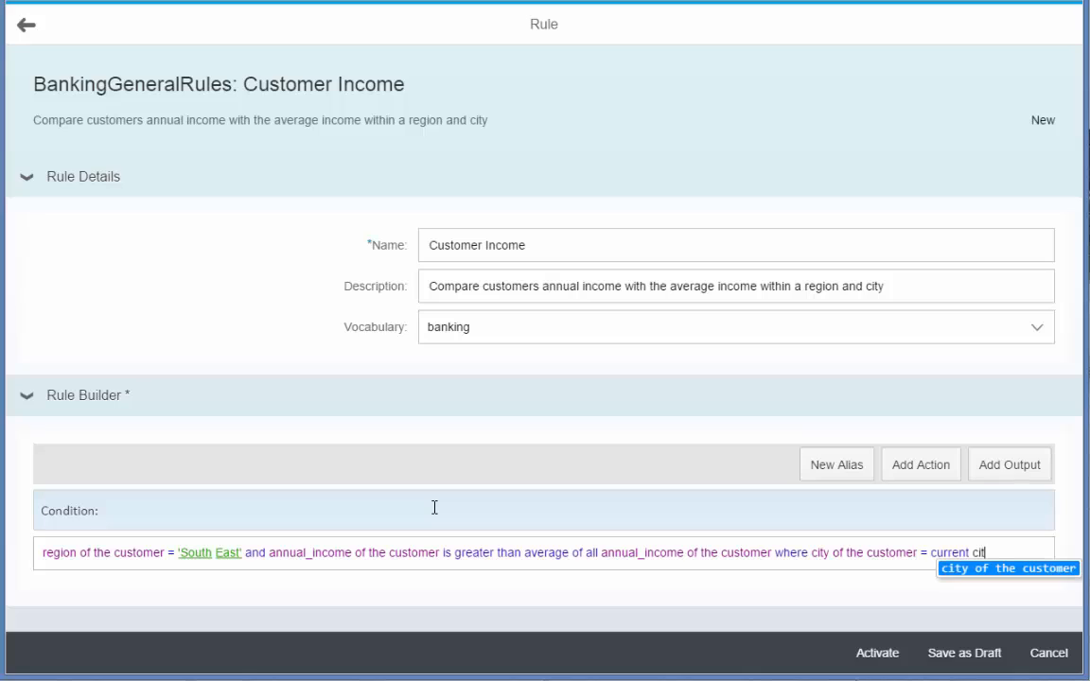
key("Return")
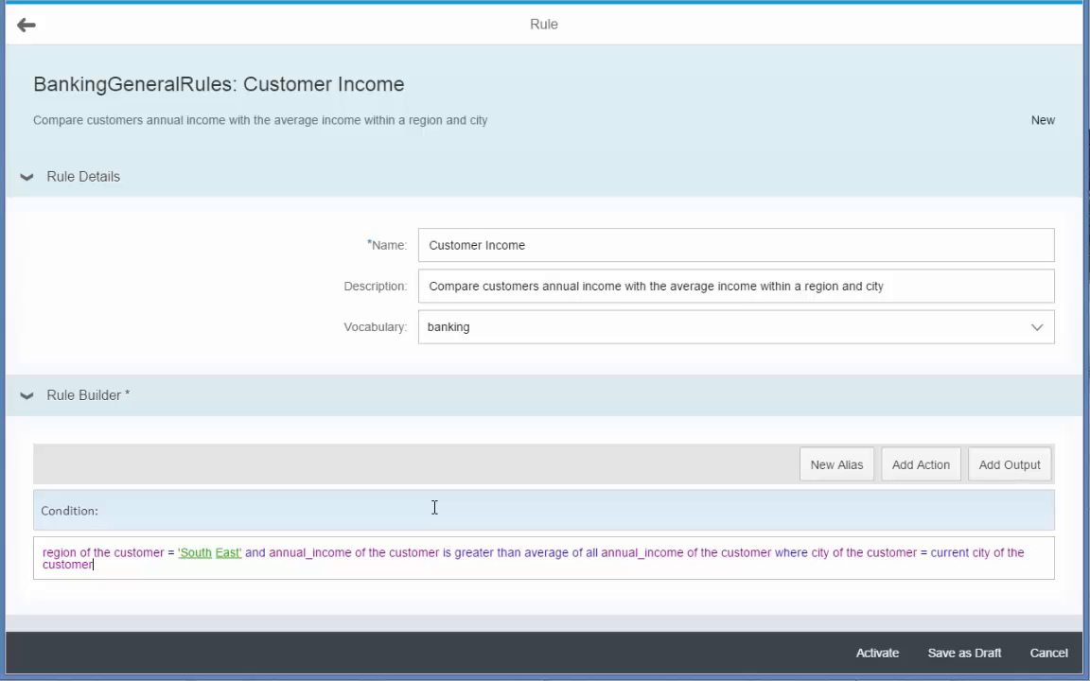
- Add the UpsellOpportunites output to the rule and set its Offer to 'Upgrade Account'
left_click(1009, 464)
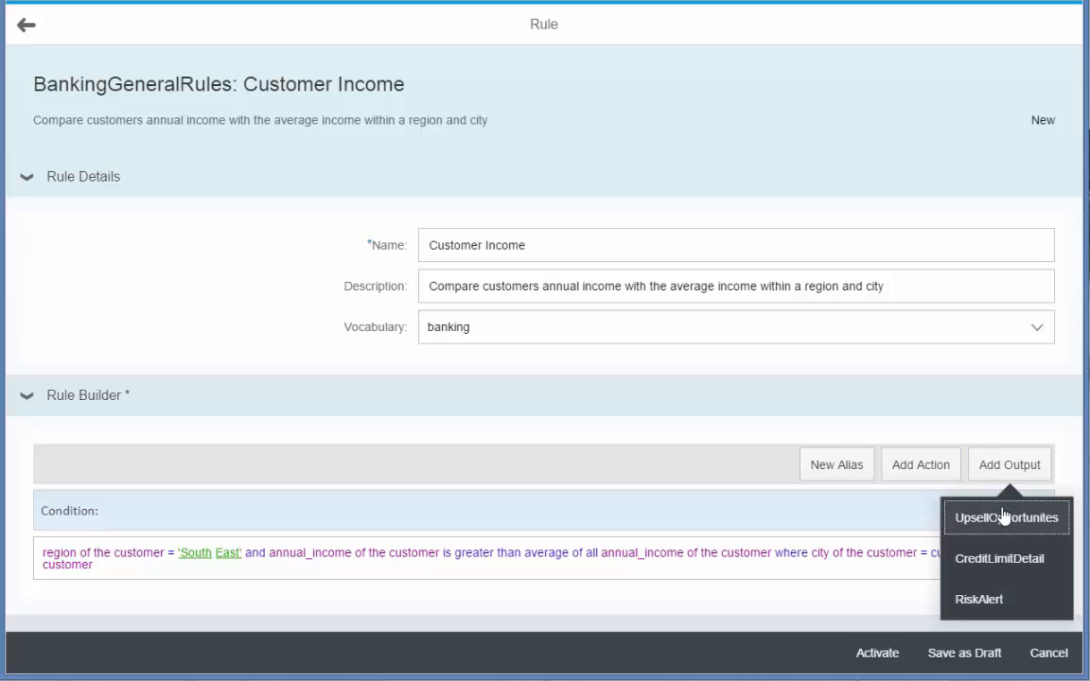
left_click(1005, 518)
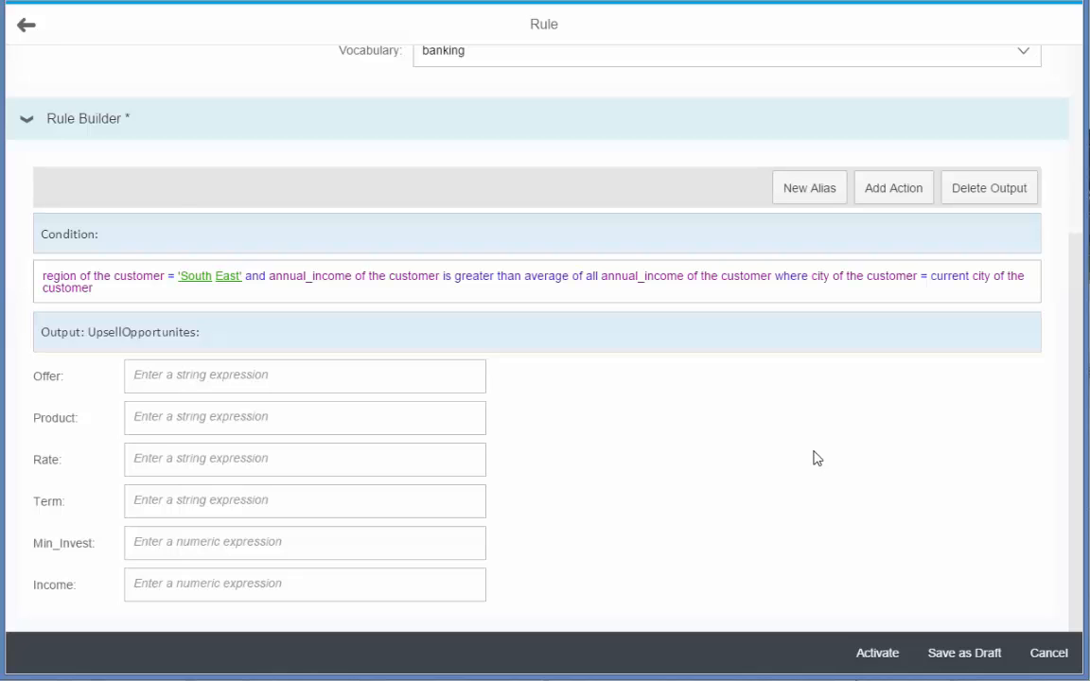
left_click(227, 383)
type("'U")
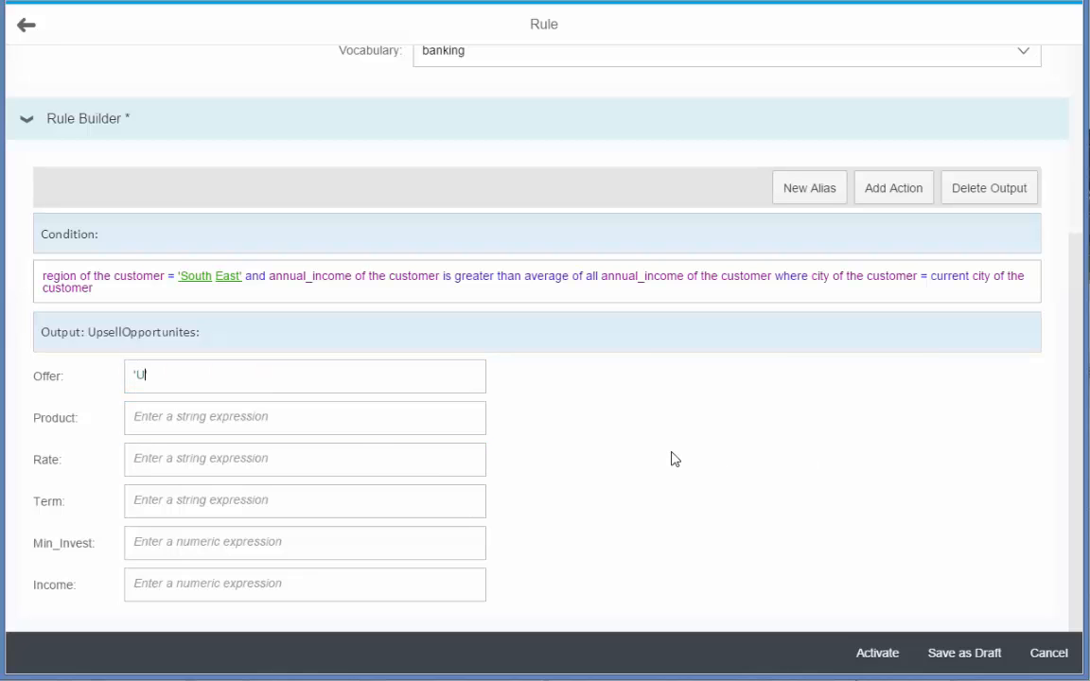
type("pgrade Account")
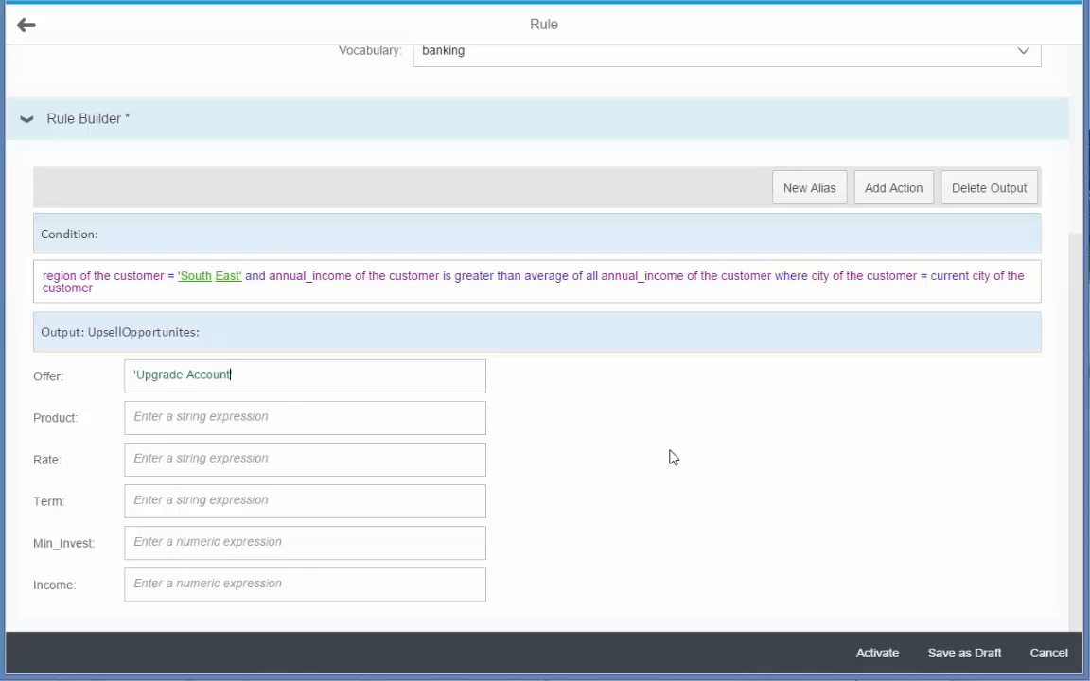
- Set the output's Product to 'Superior Checking Account'
left_click(246, 413)
left_click(759, 475)
type("'Su")
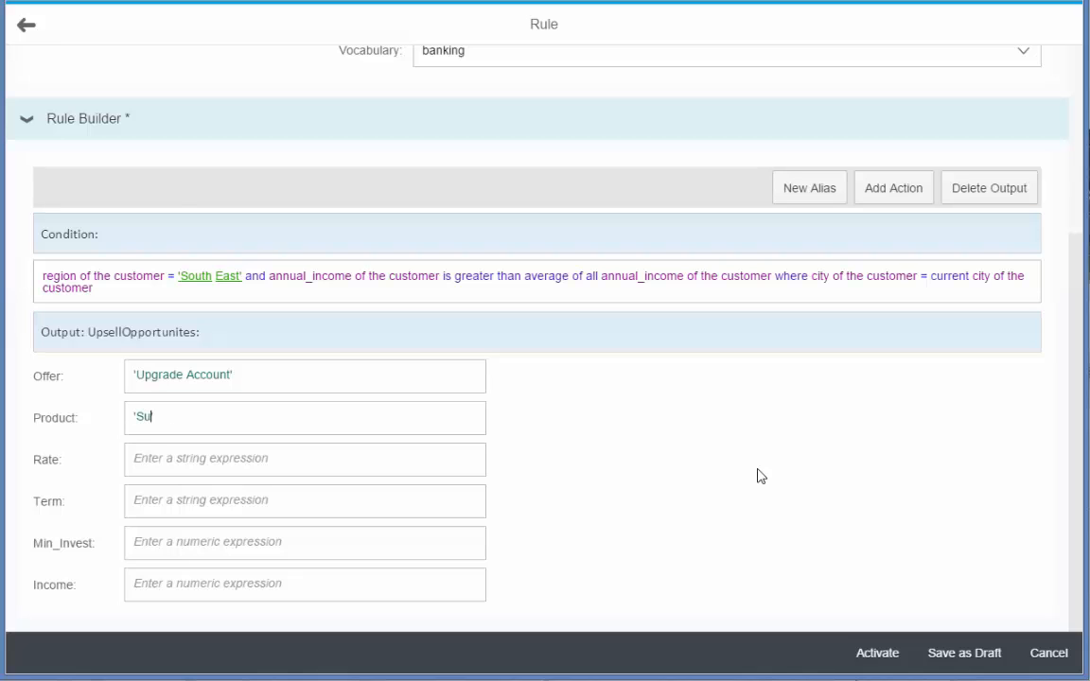
type("perior '")
type("Checkin")
type("g Account'")
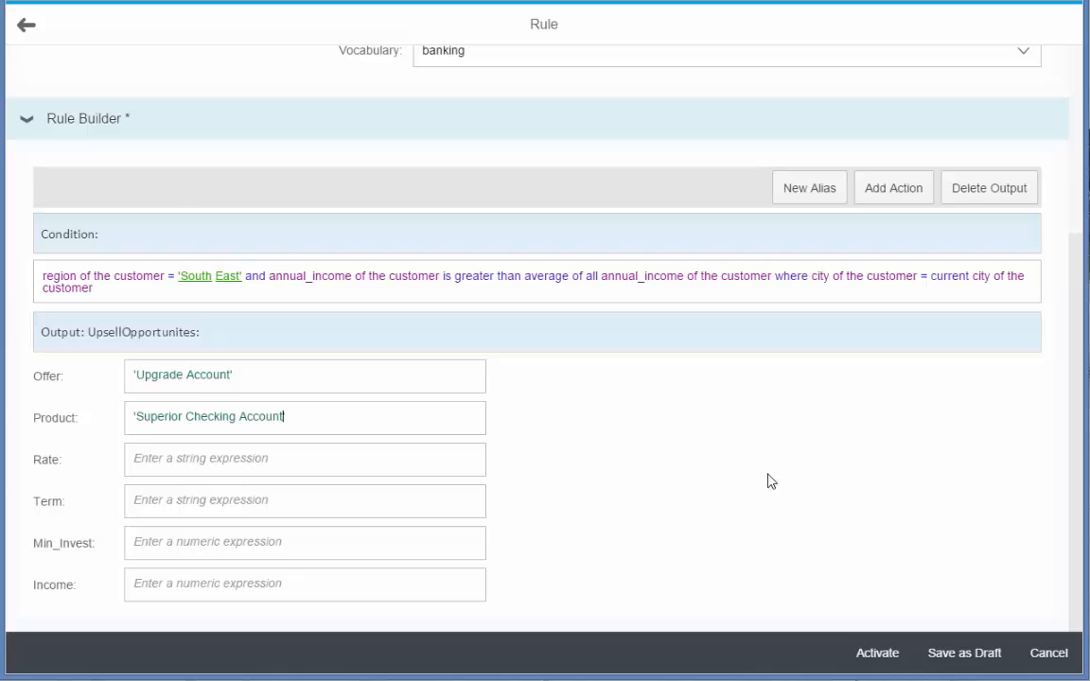
- Set the UpsellOpportunites output's Min_Invest to "highest Customer_Account_Balance", using the existing alias
left_click(294, 538)
type("highest")
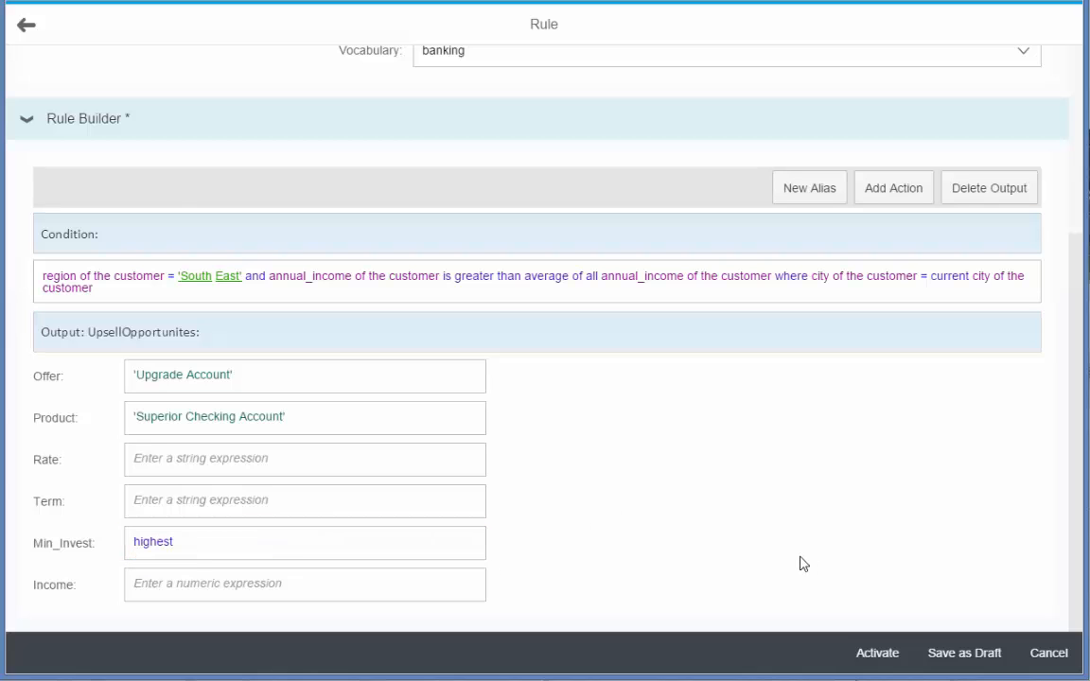
type(" C")
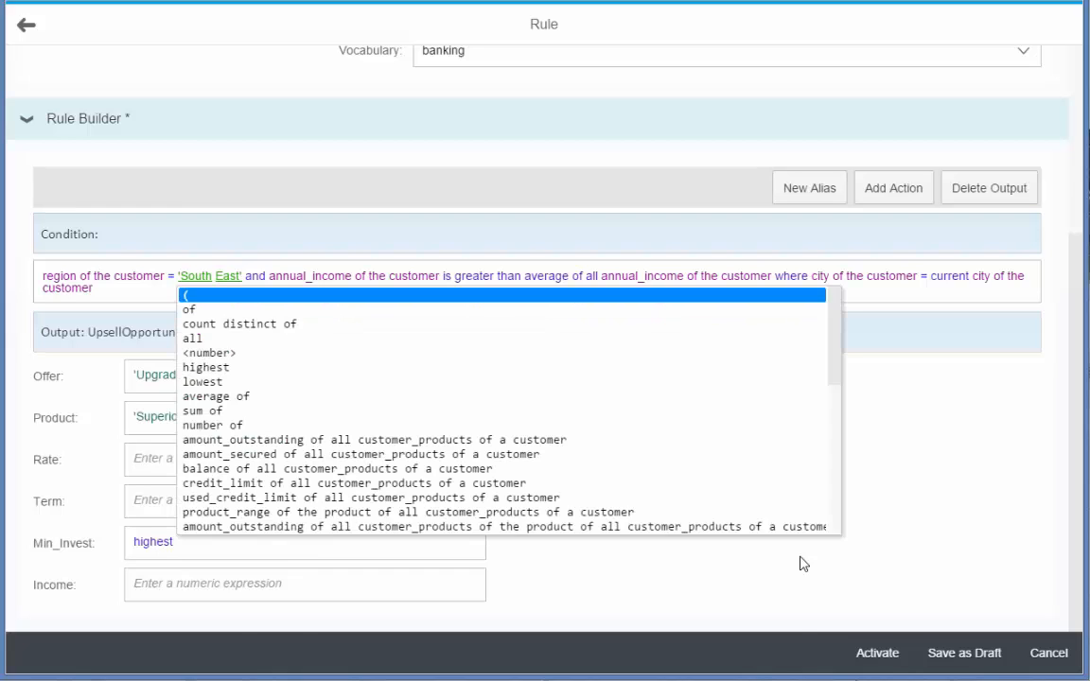
key("Down")
key("Down")
key("Down")
key("Down")
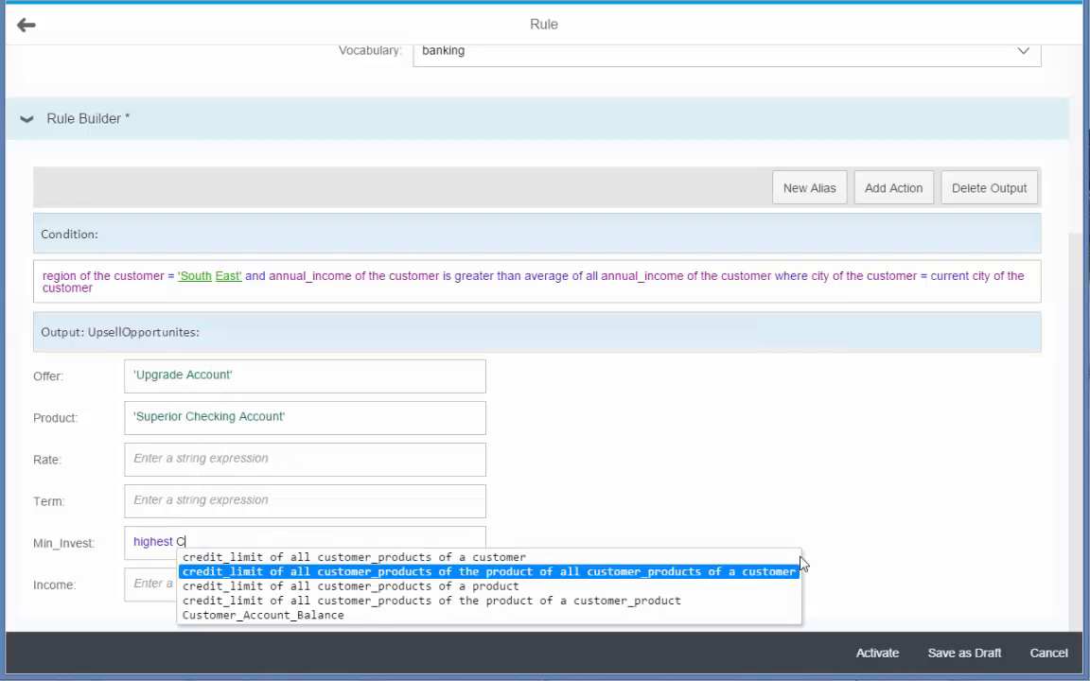
key("Return")
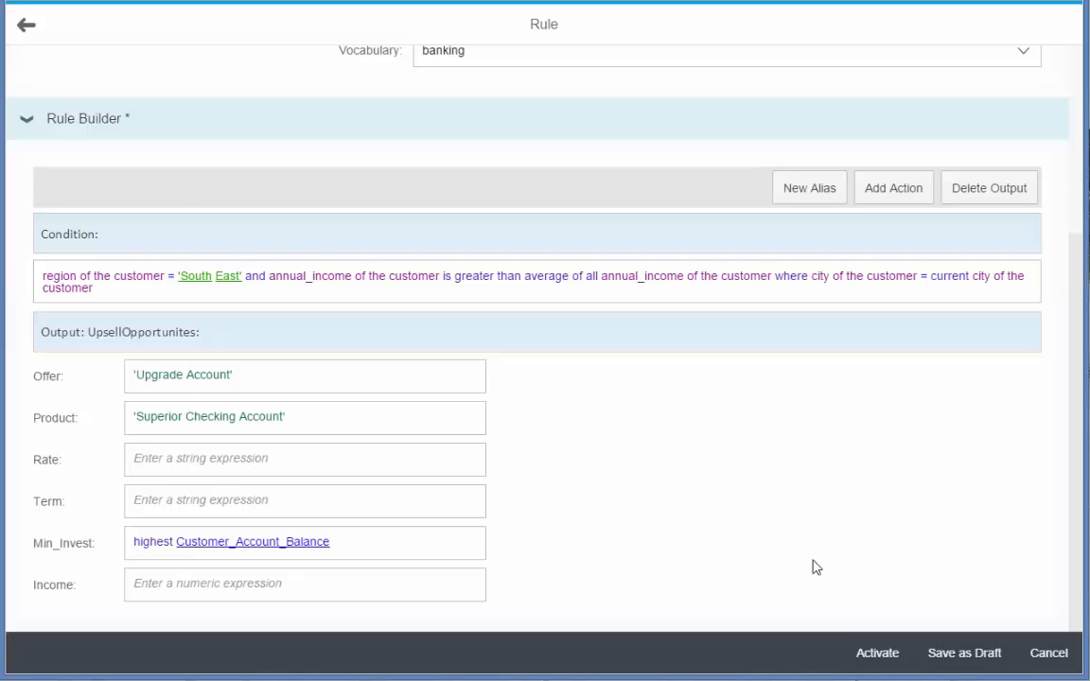
- Set the output's Income to "annual_income of the customer"
left_click(383, 580)
type("ann")
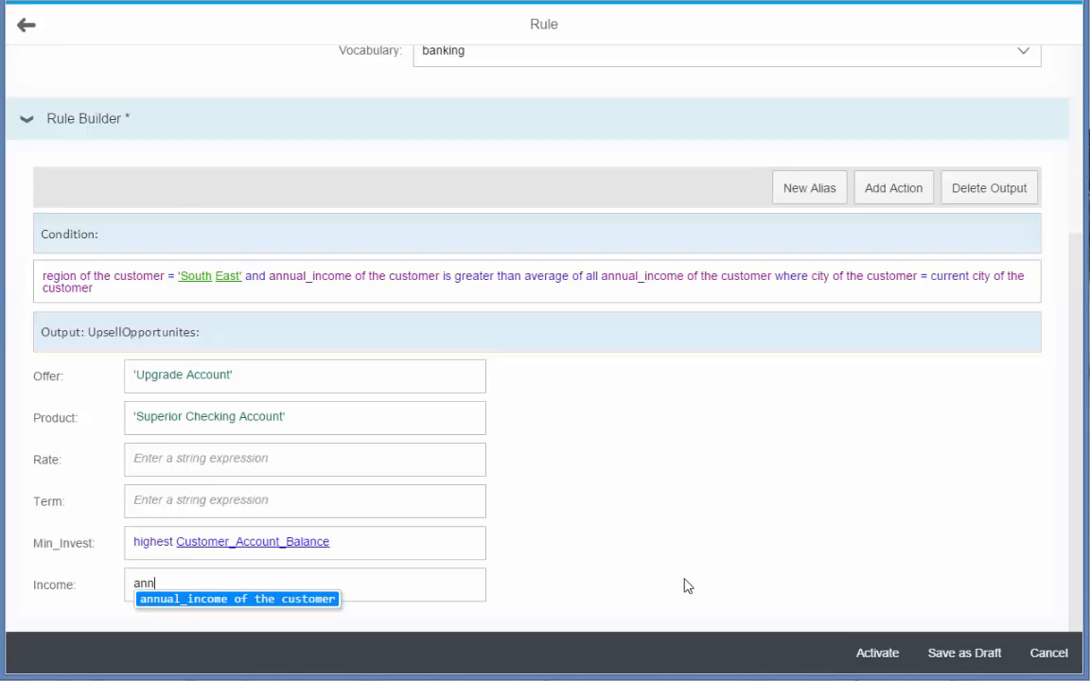
key("Return")
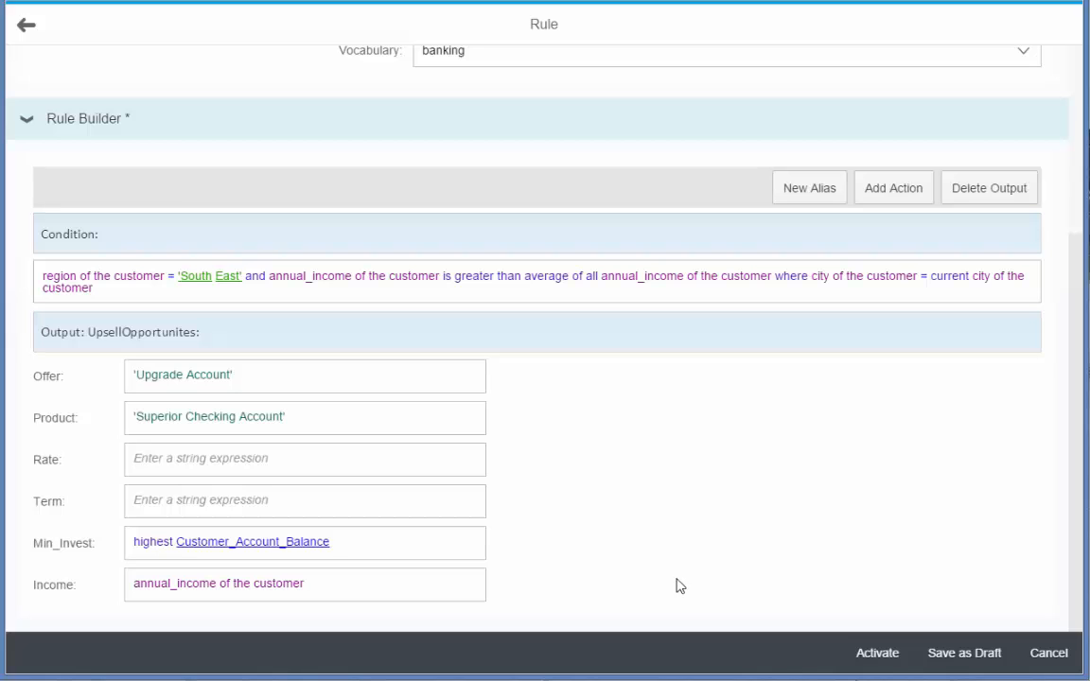
- Check the definition of the Customer_Account_Balance alias without editing it, and activate the rule
left_click(317, 542)
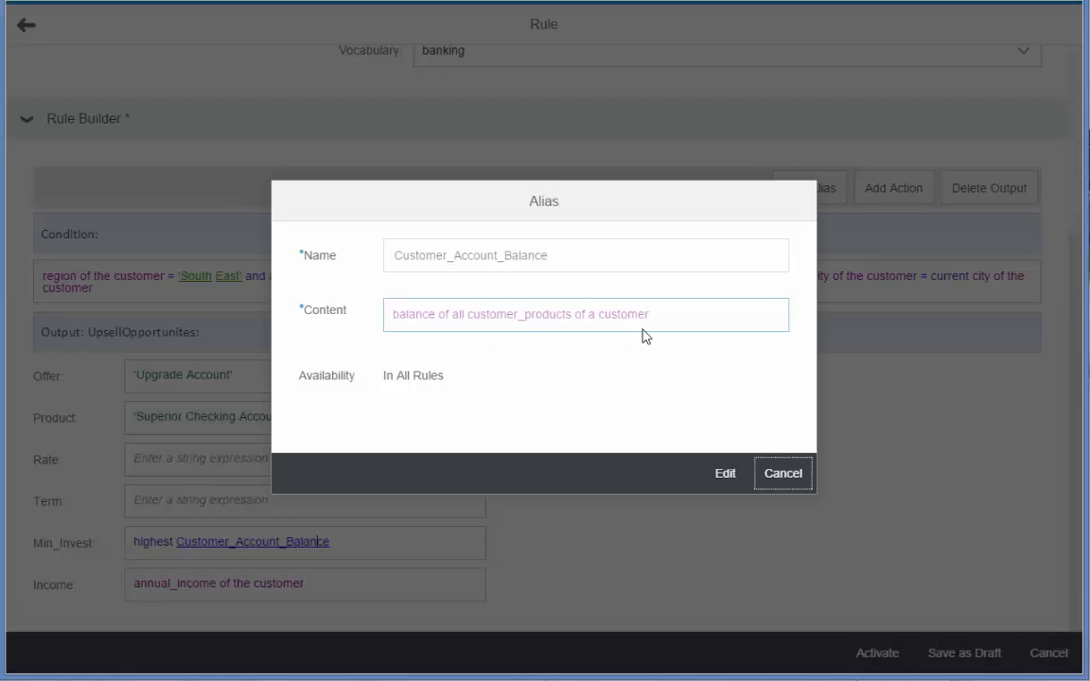
left_click(783, 475)
left_click(878, 656)
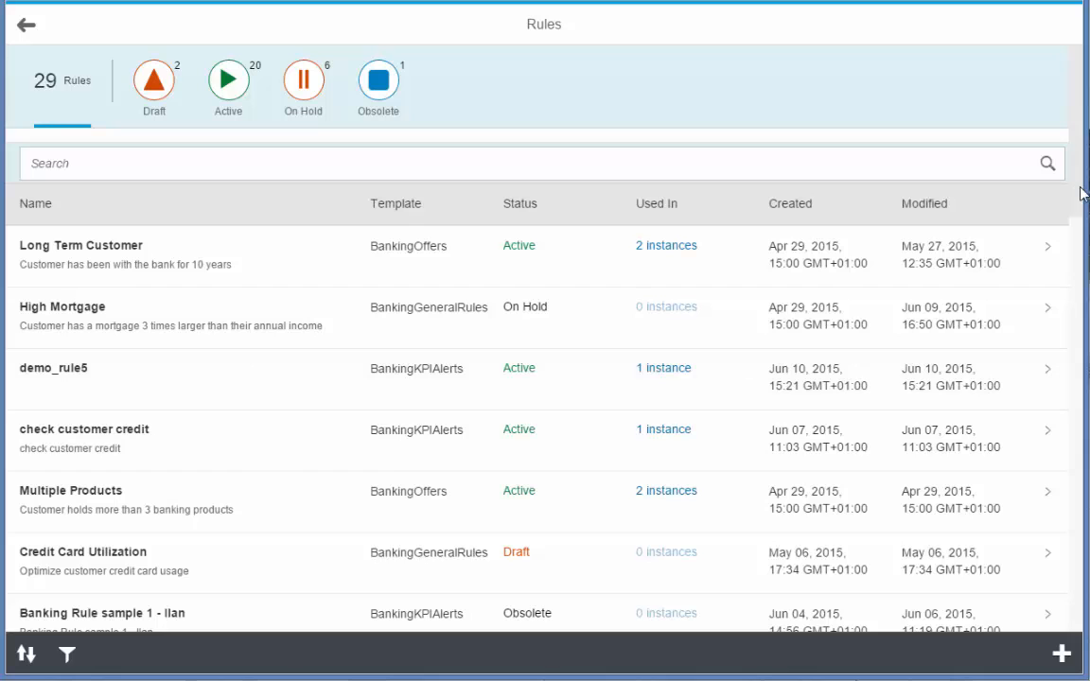
- Find where the Customer Income rule is used and open the IdentifyUpsellOpportunities rule service
left_click_drag(1081, 193, 1083, 292)
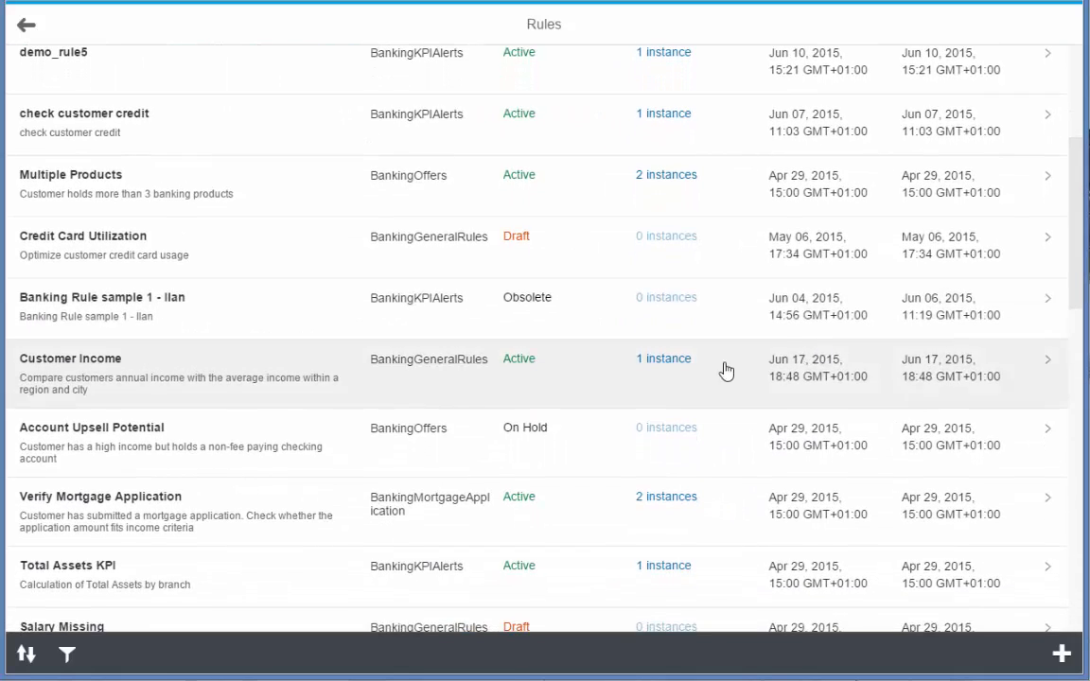
left_click(659, 363)
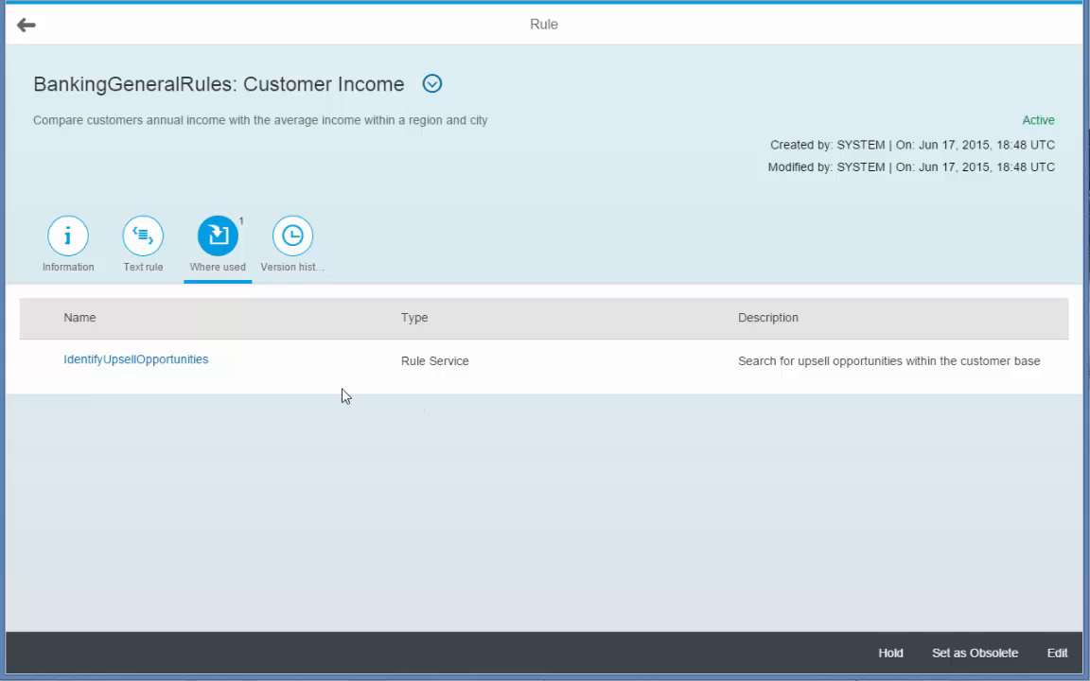
left_click(186, 363)
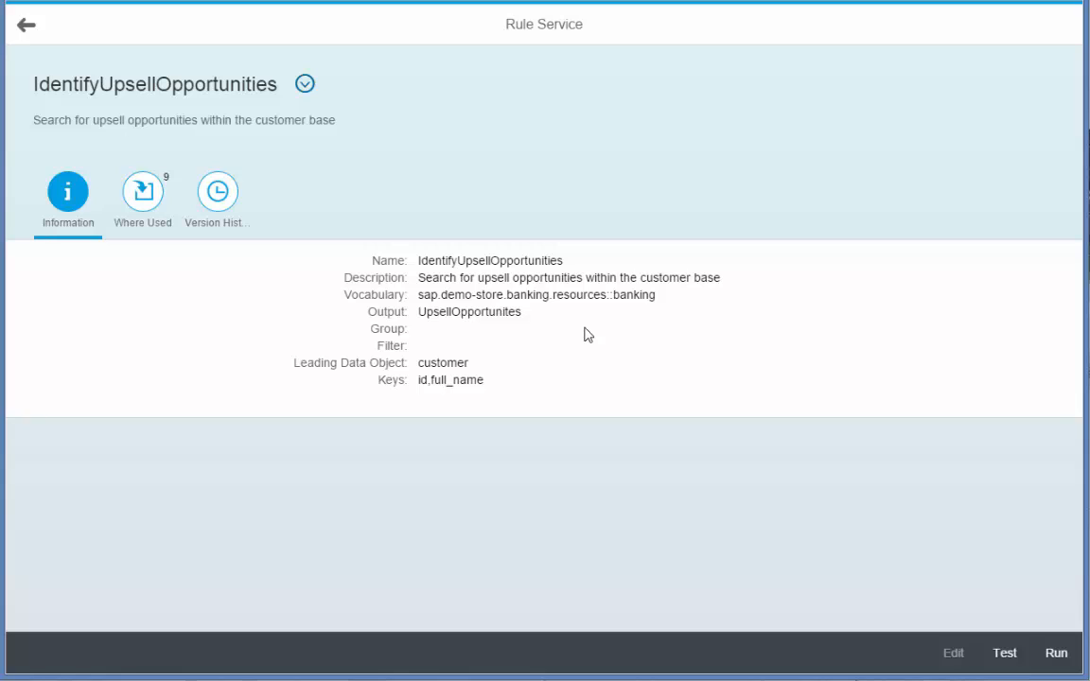
- Examine the vocabulary and output assigned to the IdentifyUpsellOpportunities rule service
double_click(651, 294)
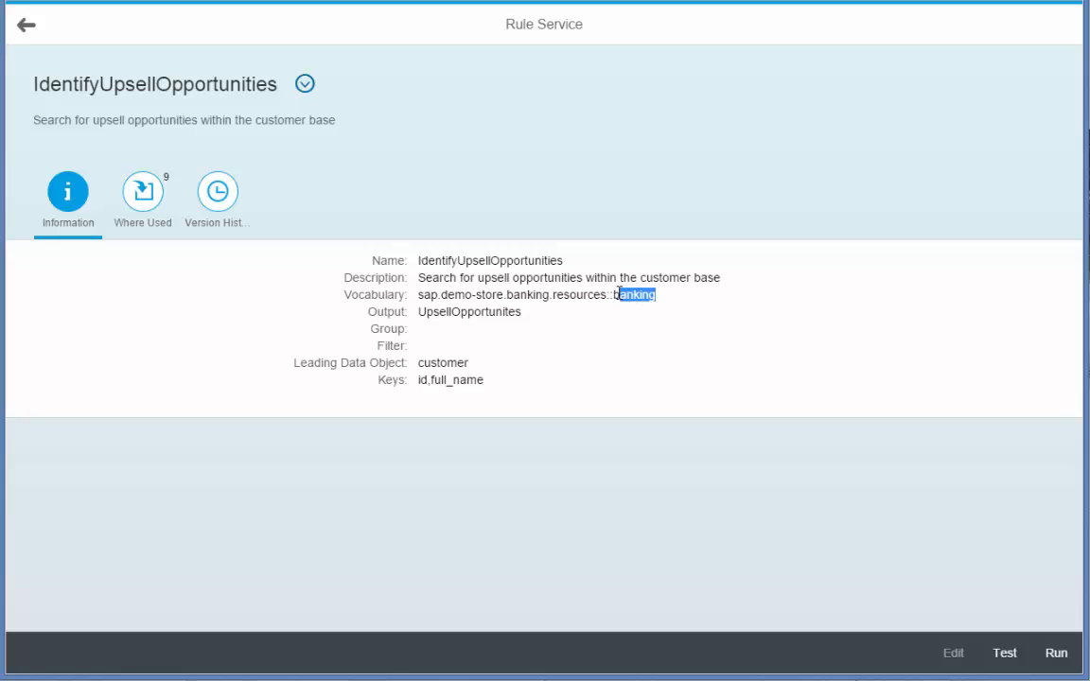
left_click(634, 358)
left_click_drag(524, 313, 417, 313)
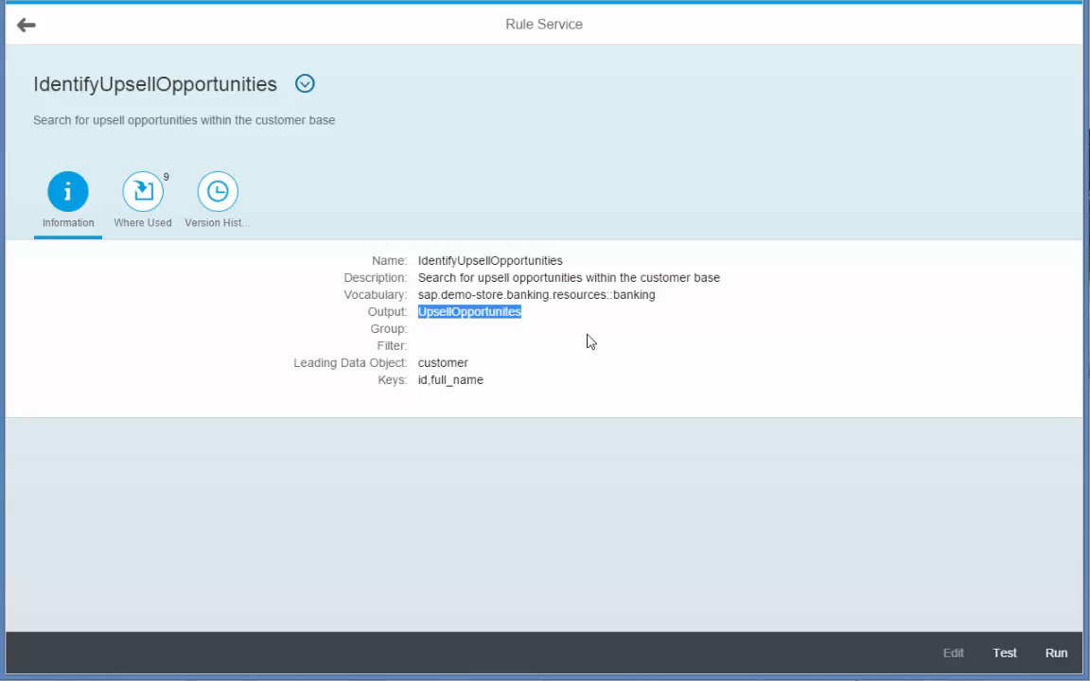
left_click(655, 497)
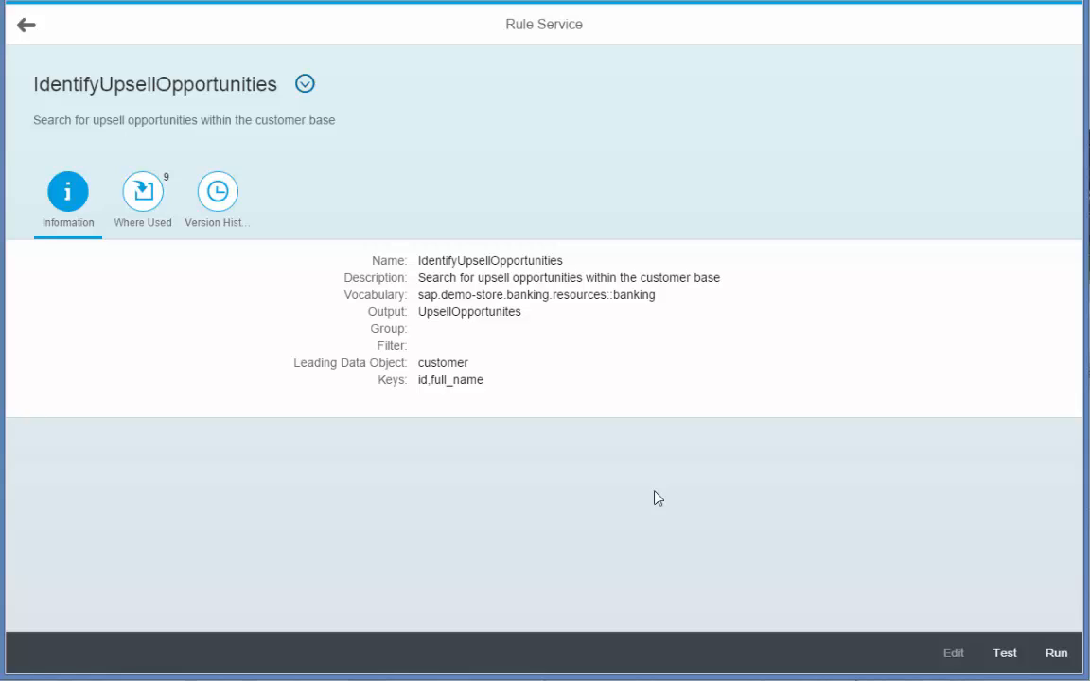
- Test the IdentifyUpsellOpportunities rule service and expand the Customer Income results
left_click(1007, 651)
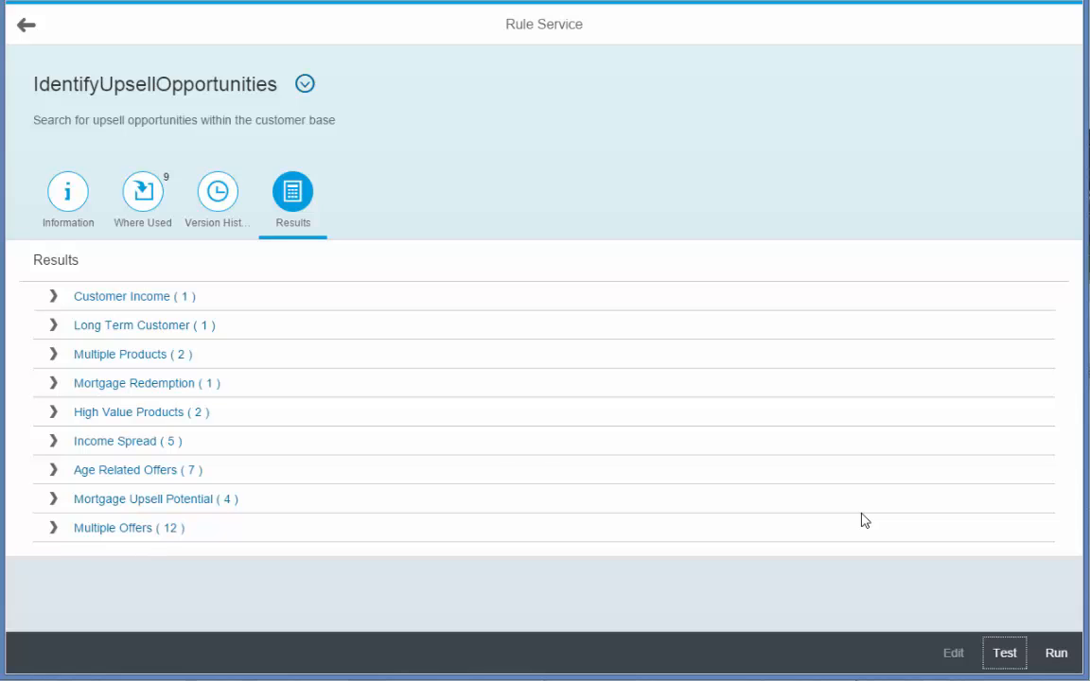
left_click(55, 299)
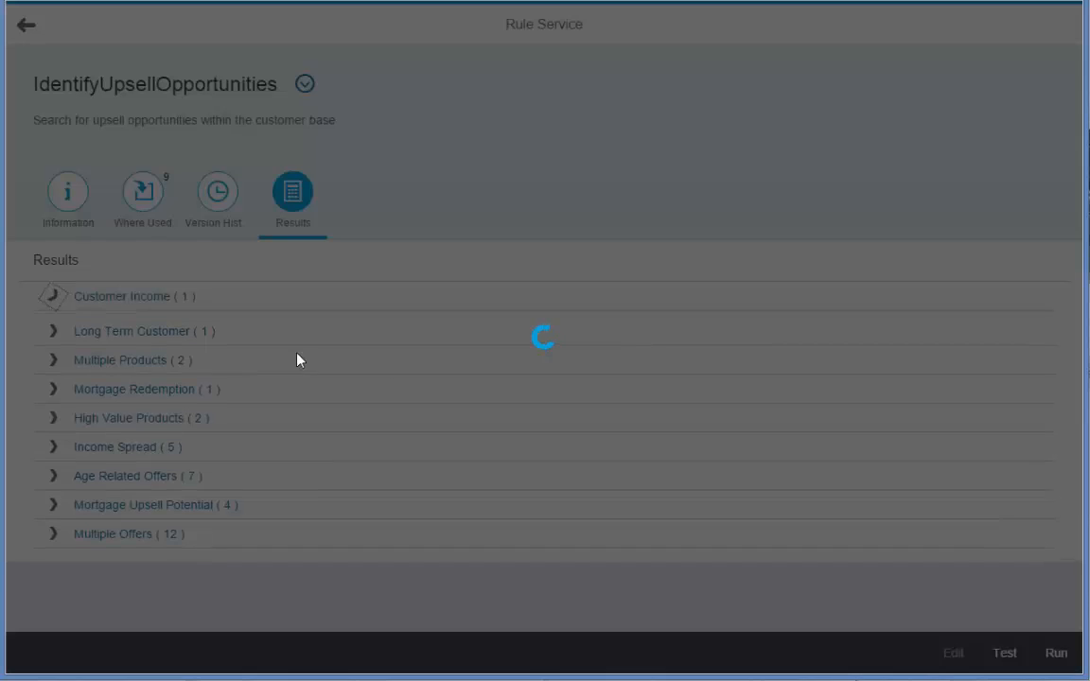